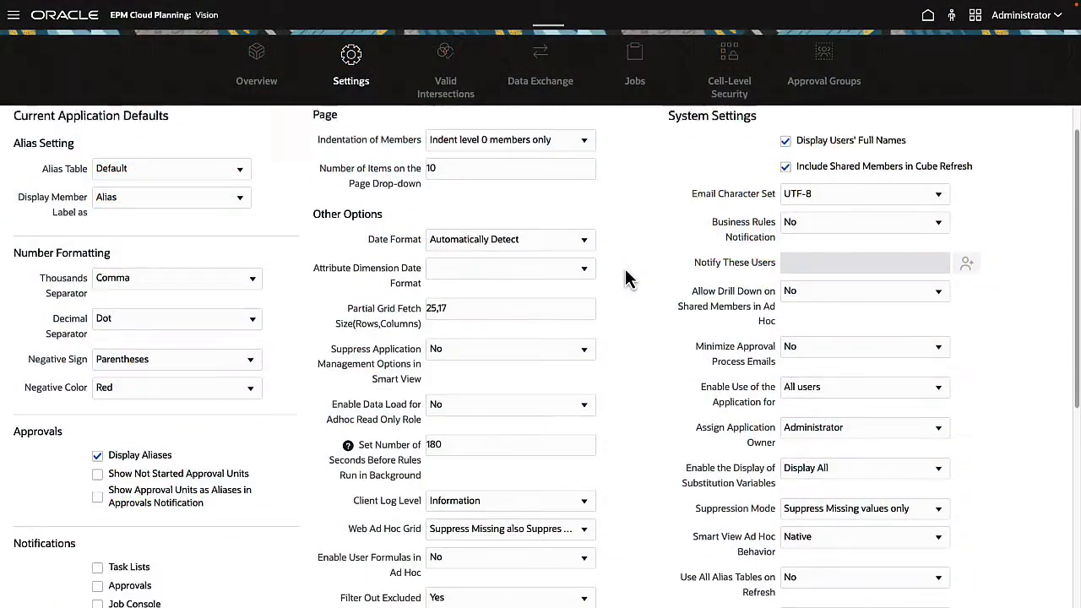
# - Review the version options for forms and dashboards under Other Options in the application settings
pyautogui.scroll(-3, 628, 279)
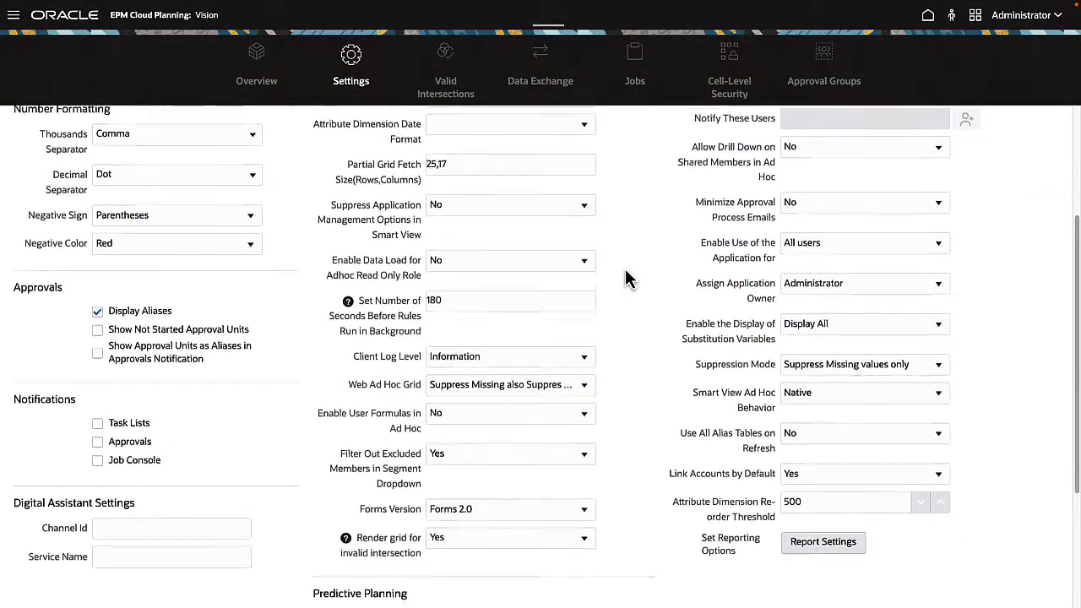
pyautogui.click(589, 481)
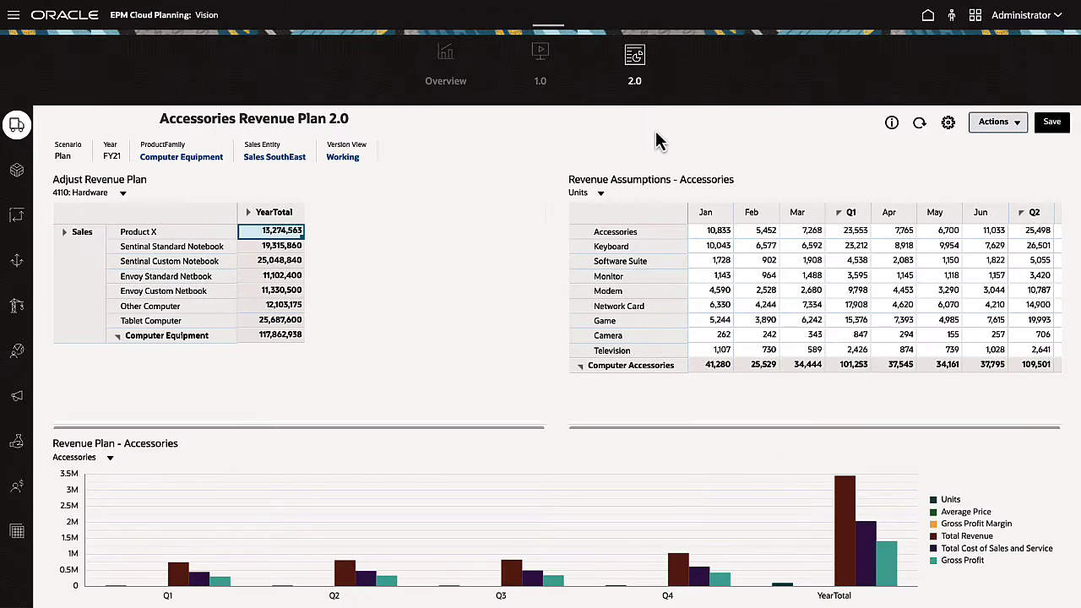
# - Show the available chart types for the Adjust Revenue Plan and Revenue Assumptions - Accessories components
pyautogui.moveTo(445, 220)
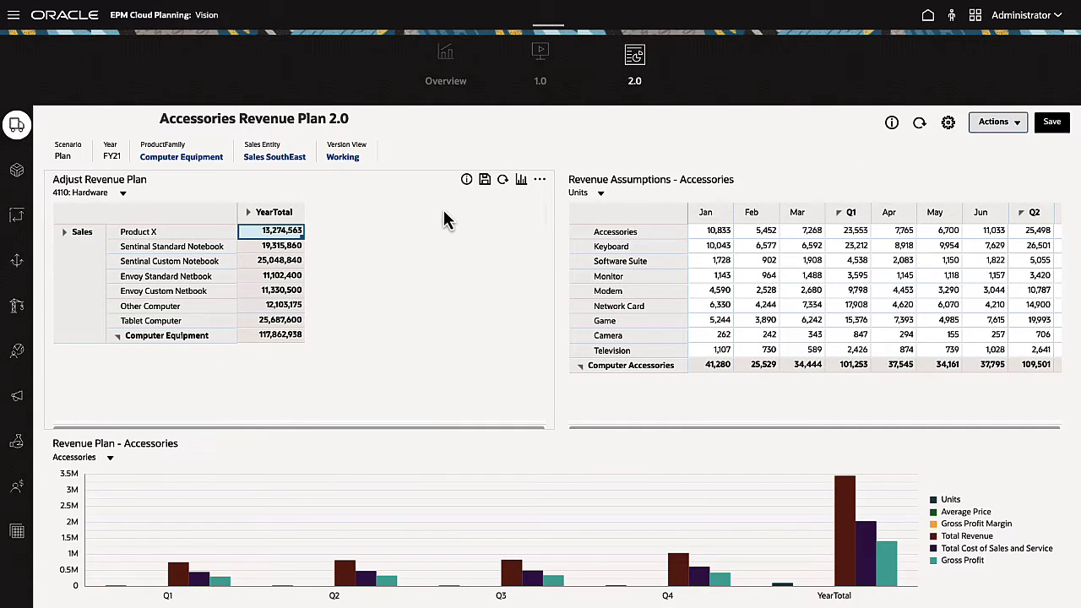
pyautogui.click(521, 181)
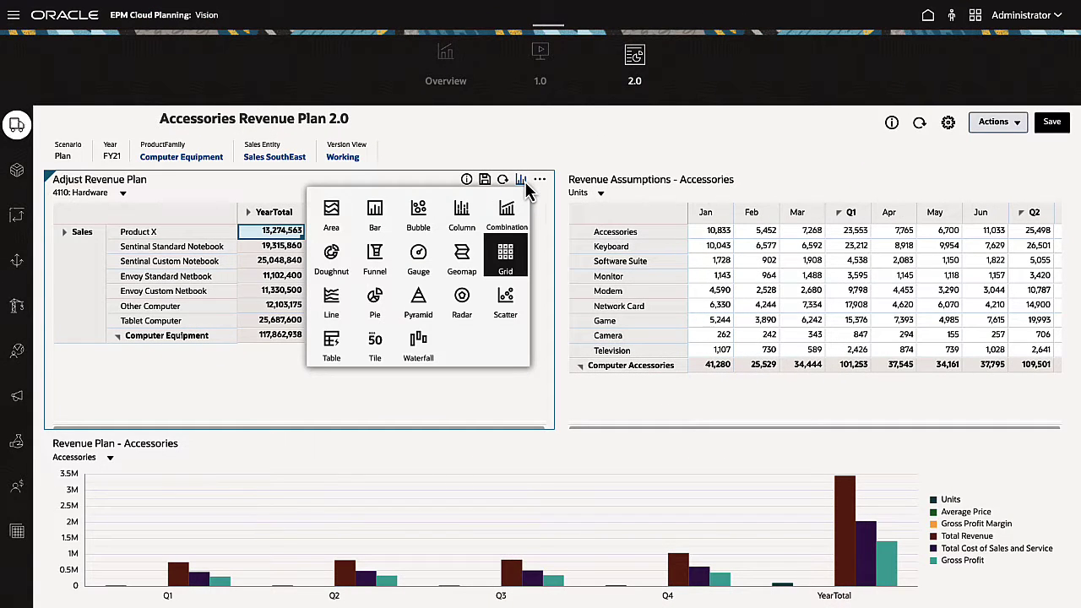
pyautogui.moveTo(878, 198)
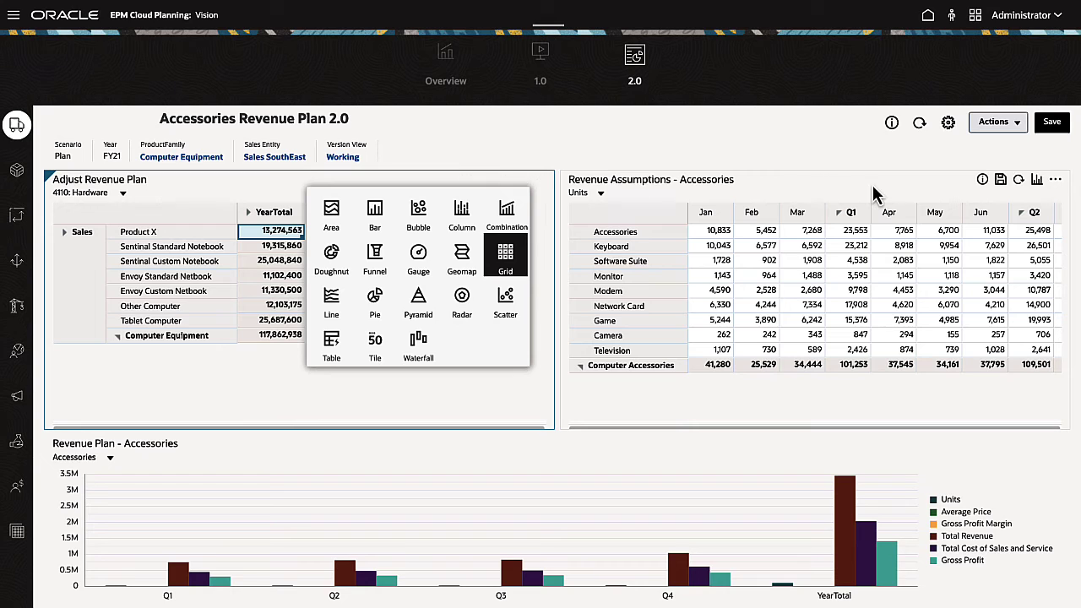
pyautogui.click(1038, 183)
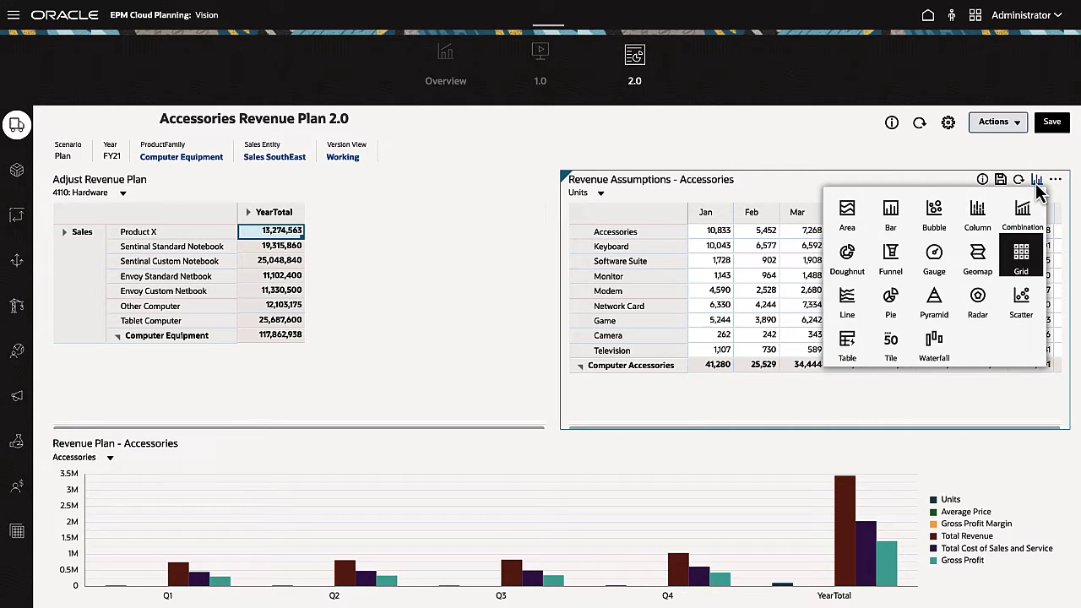
pyautogui.press('Escape')
# - Set the Accessories units to 8.2k for Jan, 4.7k for Feb and 4.4k for Mar in Revenue Assumptions - Accessories
pyautogui.write('8')
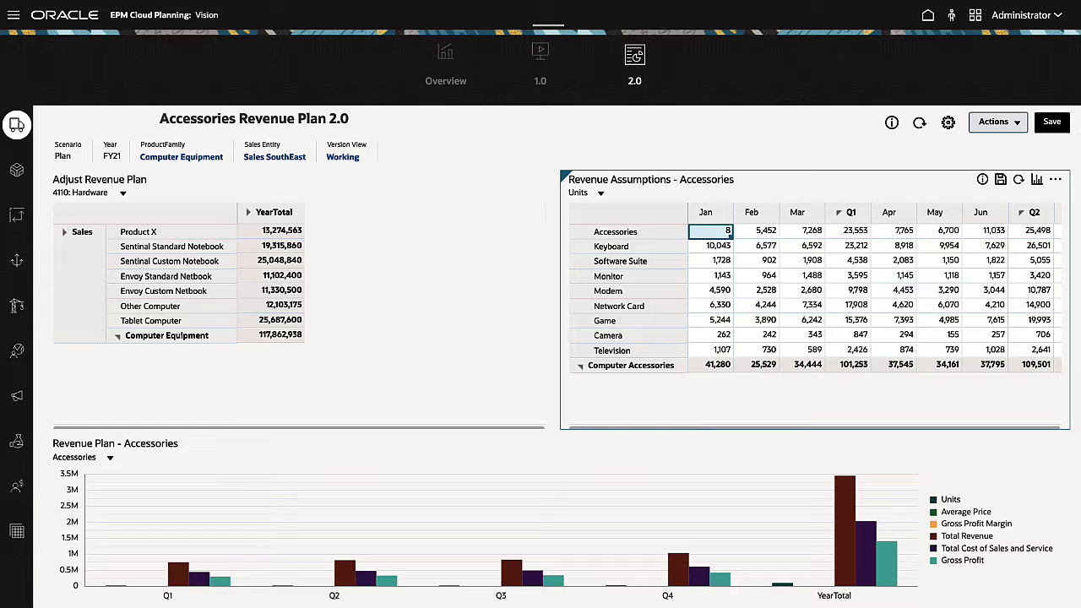
pyautogui.write('.2k')
pyautogui.press('Tab')
pyautogui.write('4')
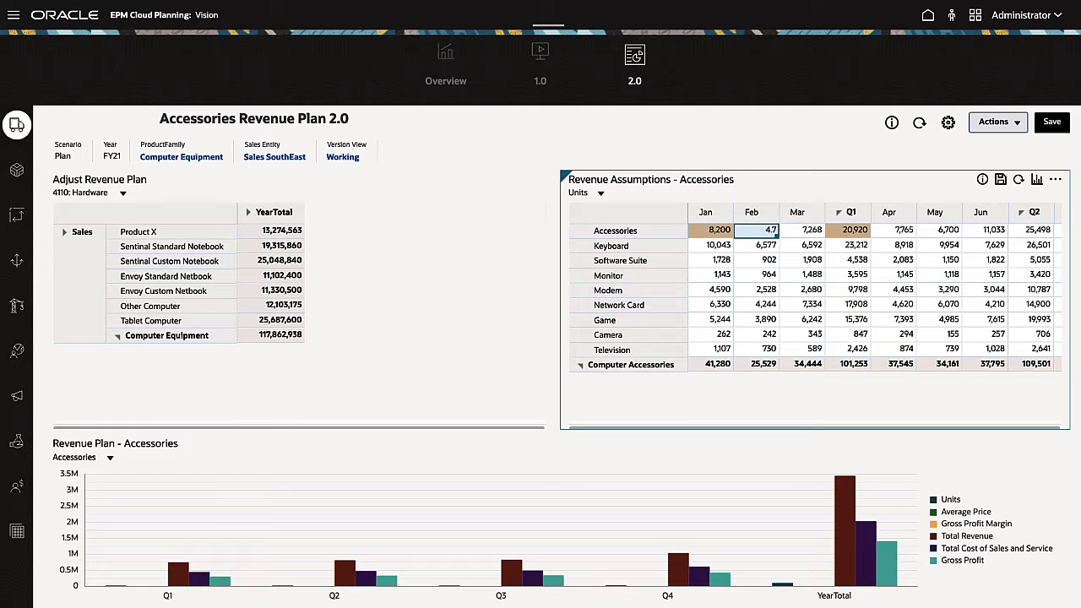
pyautogui.write('.7k')
pyautogui.press('Tab')
pyautogui.write('4.4k')
pyautogui.press('Tab')
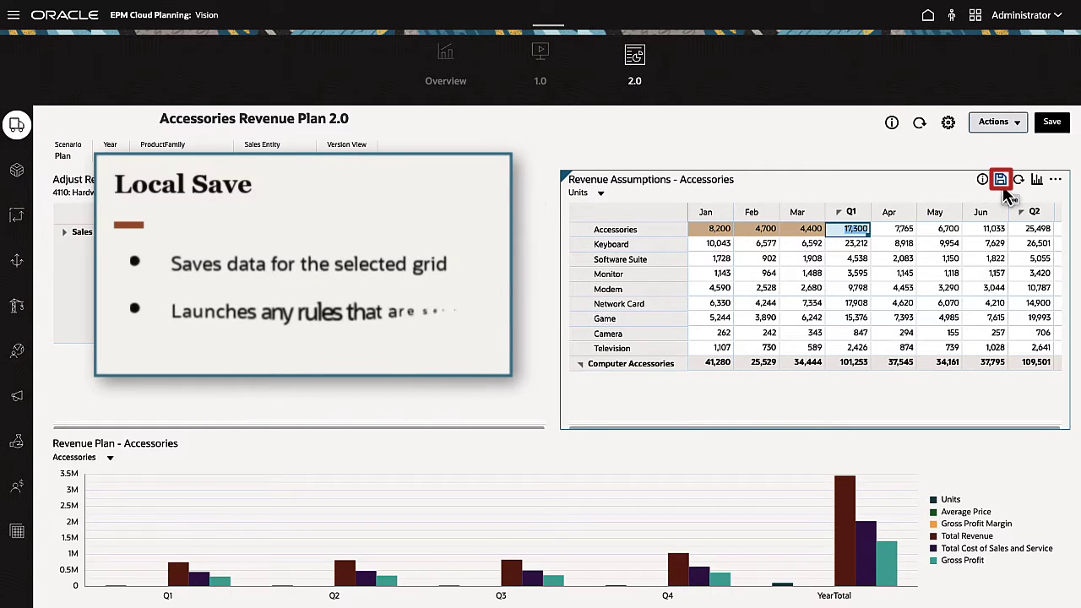
# - Show the rules and Smart Push entries available for the Revenue Assumptions - Accessories grid
pyautogui.click(1055, 179)
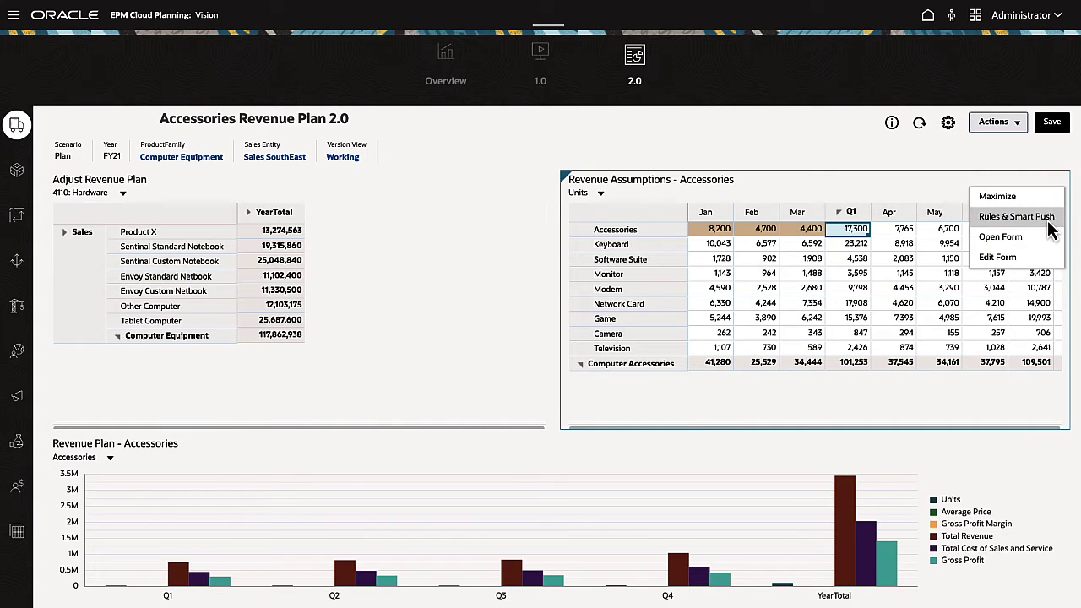
pyautogui.click(1048, 224)
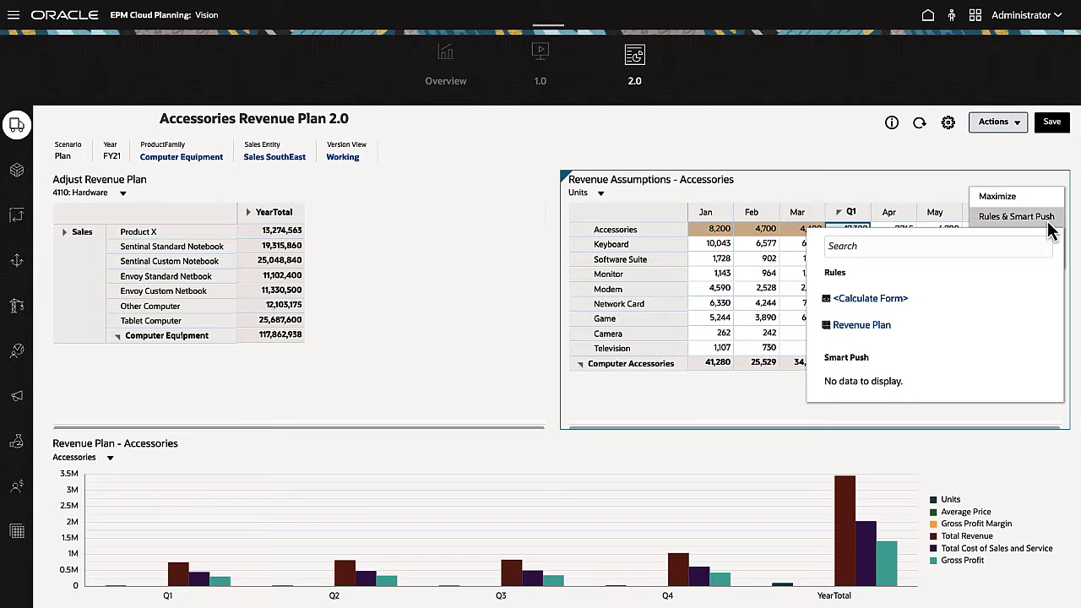
# - Save the changed data of only the Revenue Assumptions - Accessories grid
pyautogui.click(1004, 185)
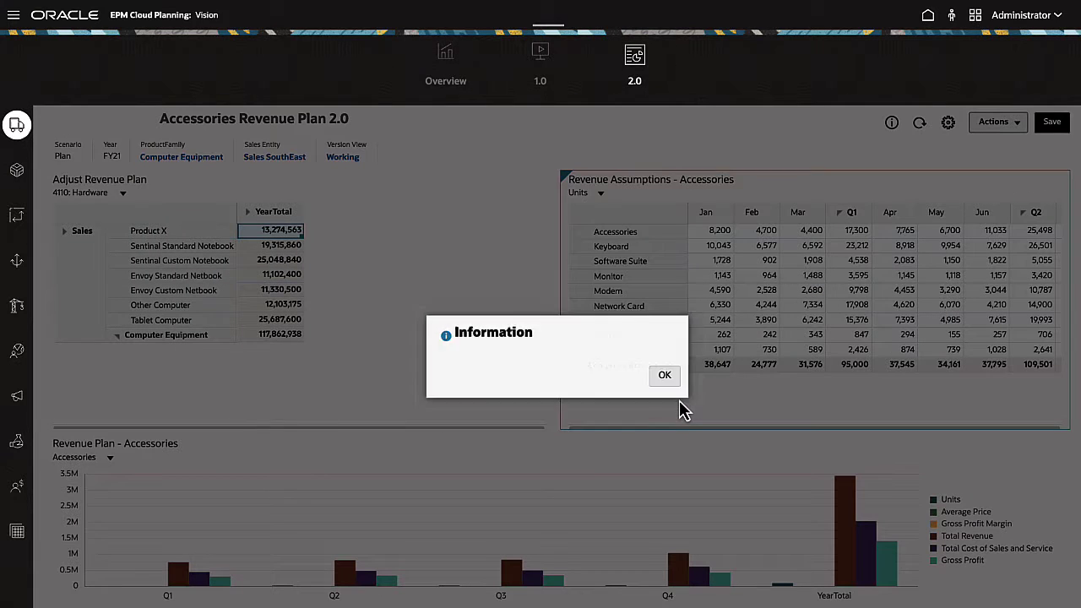
pyautogui.click(664, 375)
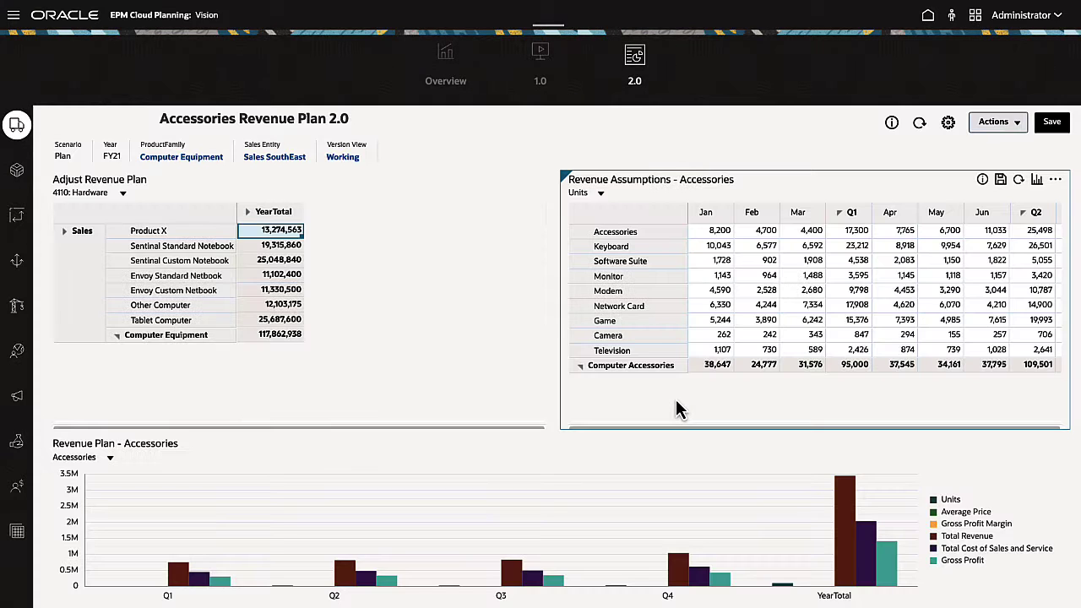
pyautogui.click(984, 187)
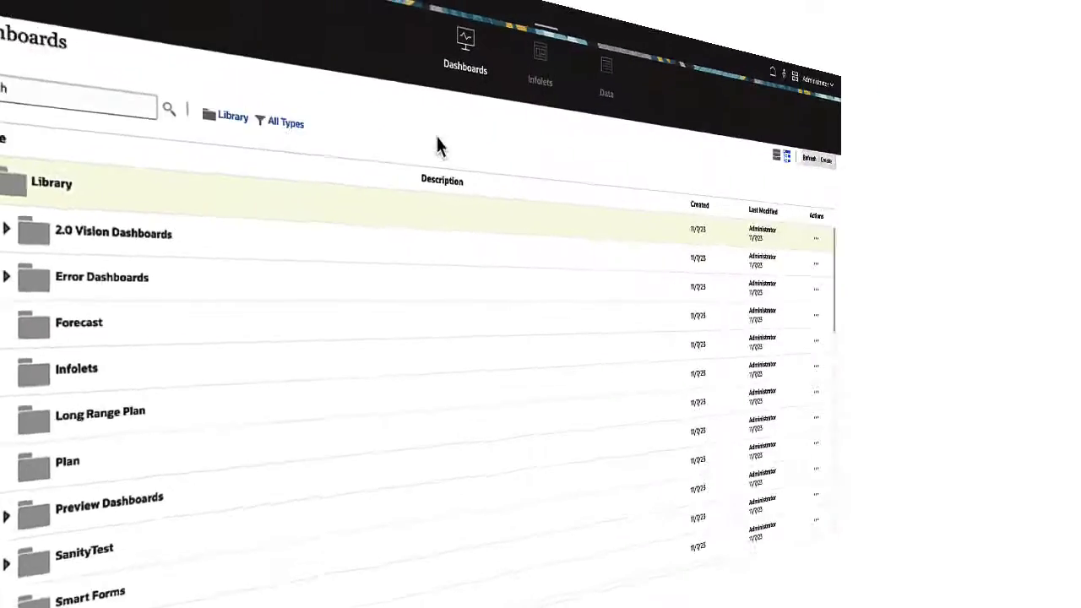
# - Filter the dashboard library to Dashboard 1.0 and show the available actions for Corporate Outlook
pyautogui.click(253, 155)
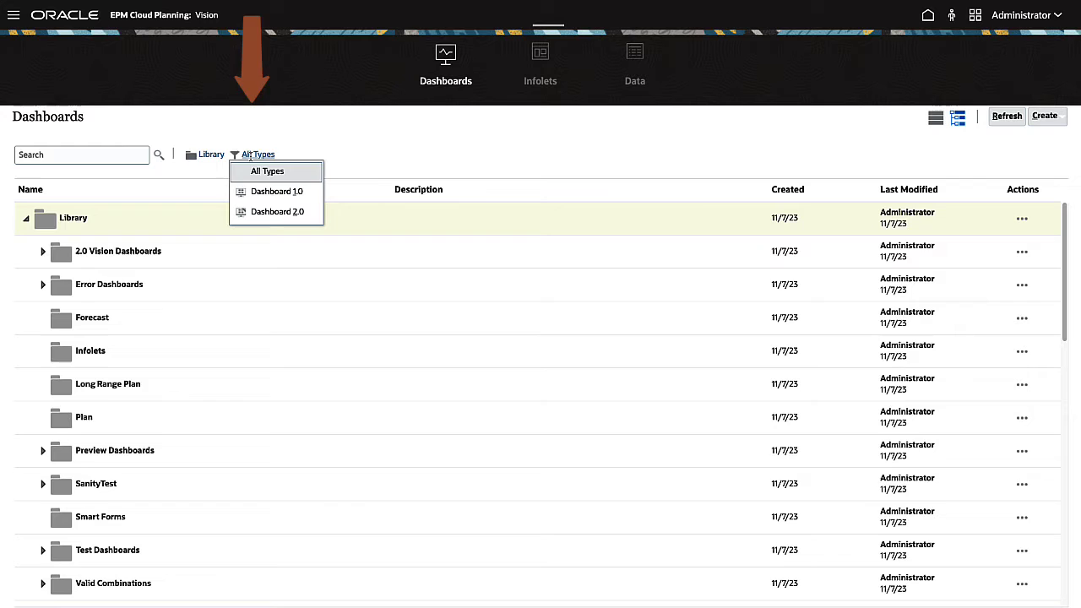
pyautogui.click(257, 193)
pyautogui.moveTo(1071, 247); pyautogui.dragTo(1075, 390)
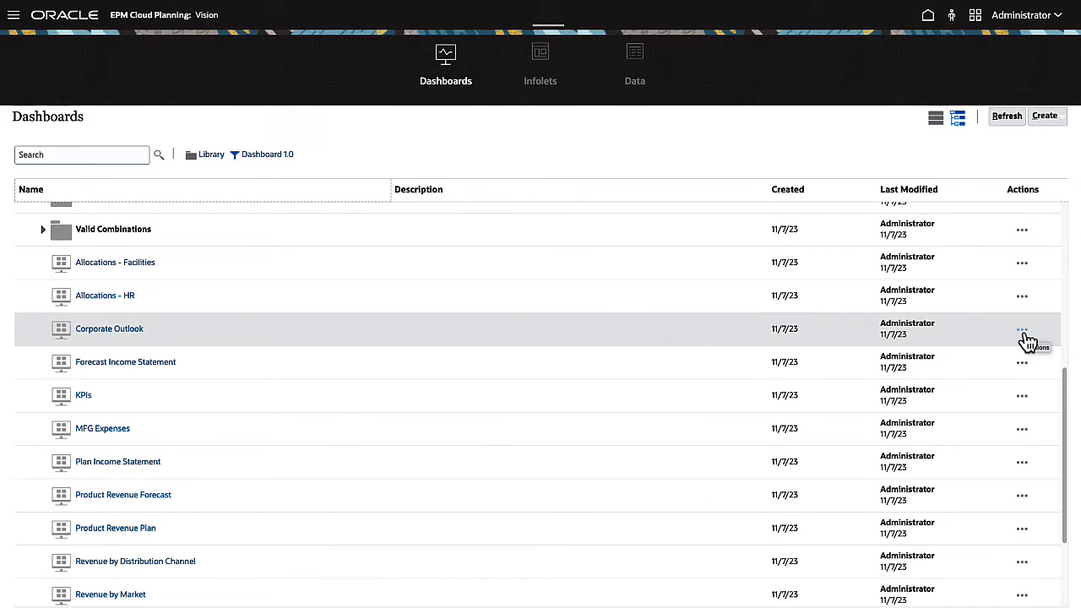
pyautogui.click(1022, 330)
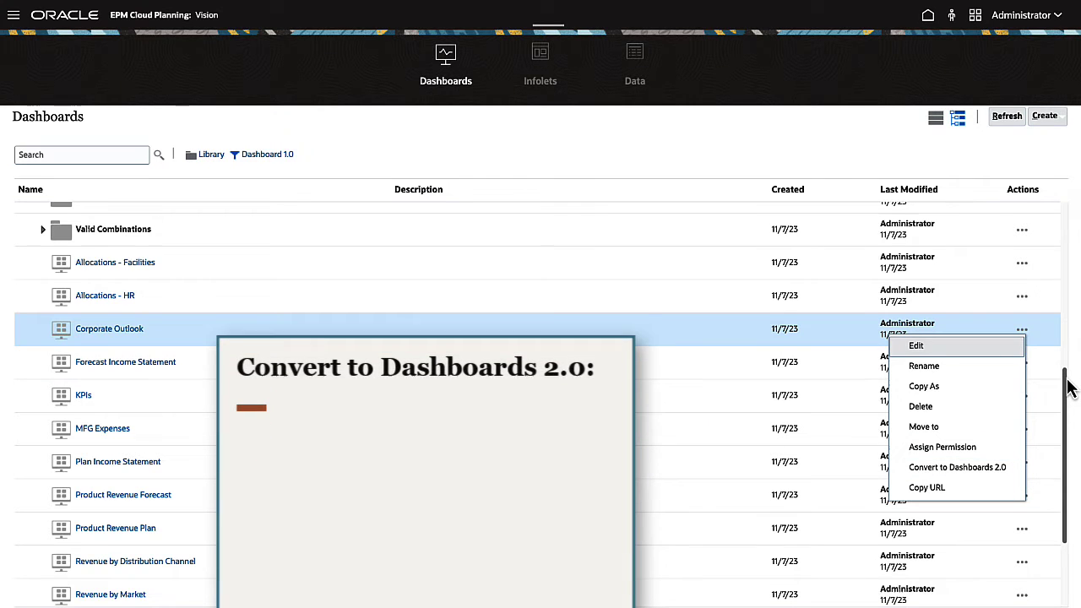
# - Show the Library folder's actions and convert the Corporate Outlook dashboard to Dashboards 2.0
pyautogui.moveTo(1069, 388); pyautogui.dragTo(1064, 217)
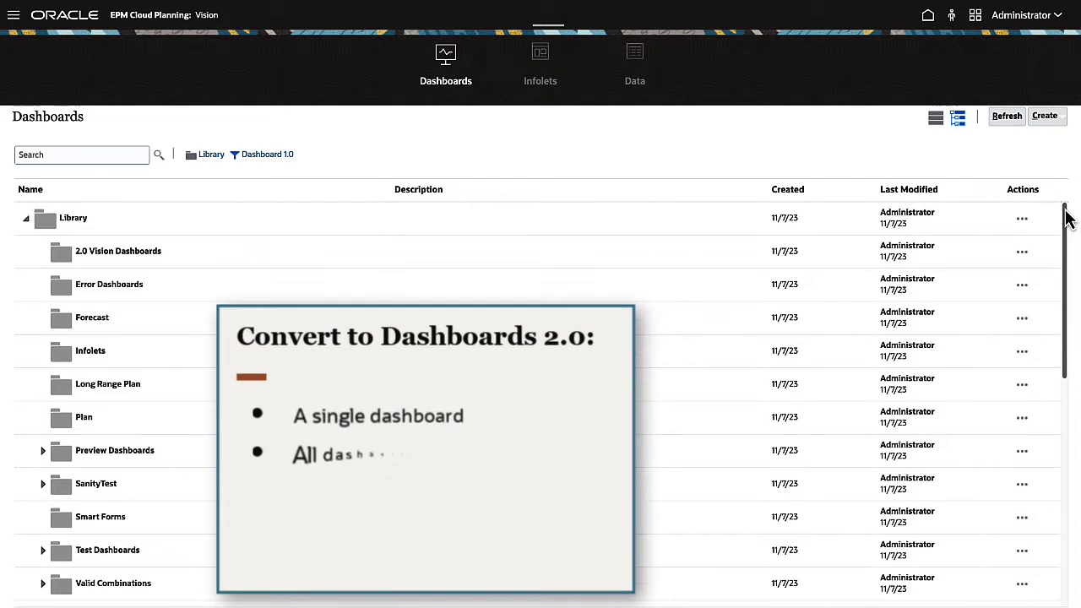
pyautogui.click(1022, 222)
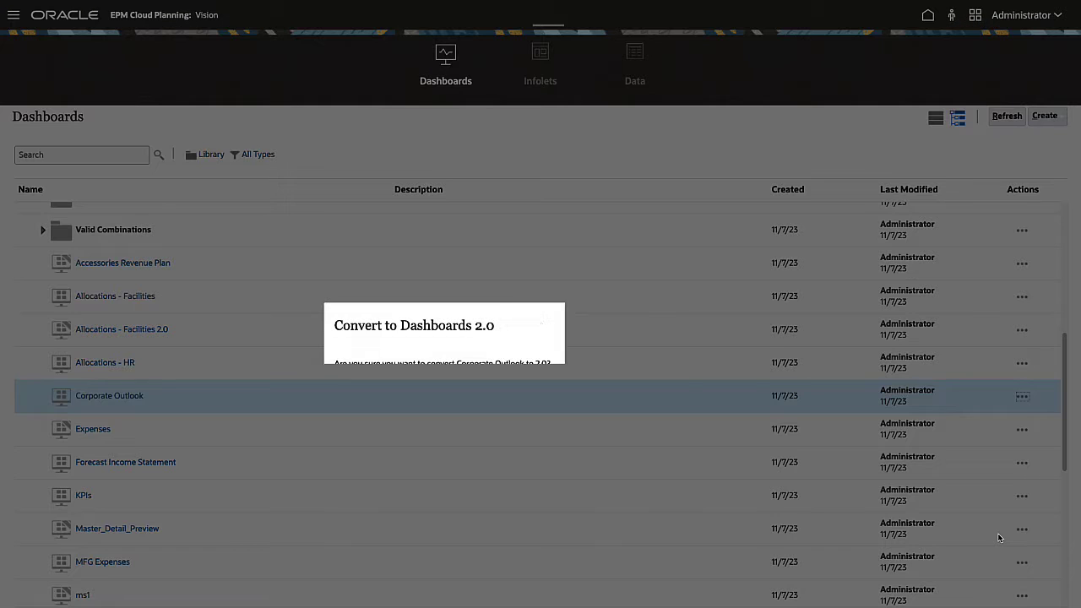
pyautogui.click(699, 328)
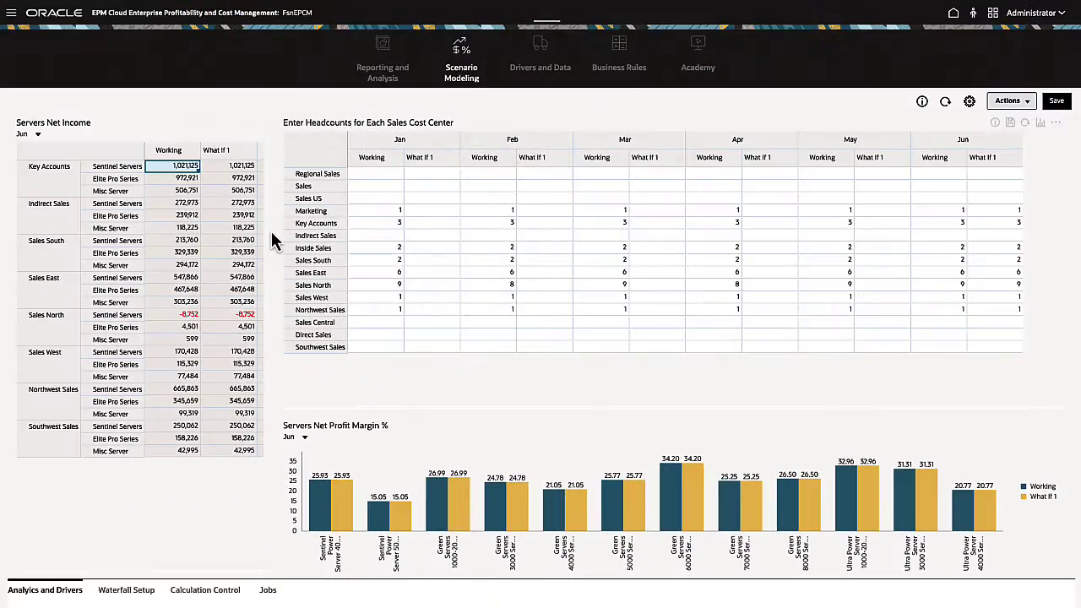
# - Widen the Servers Net Income grid to reveal its Change column and enlarge the Servers Net Profit Margin % chart upward
pyautogui.moveTo(272, 229); pyautogui.dragTo(326, 232)
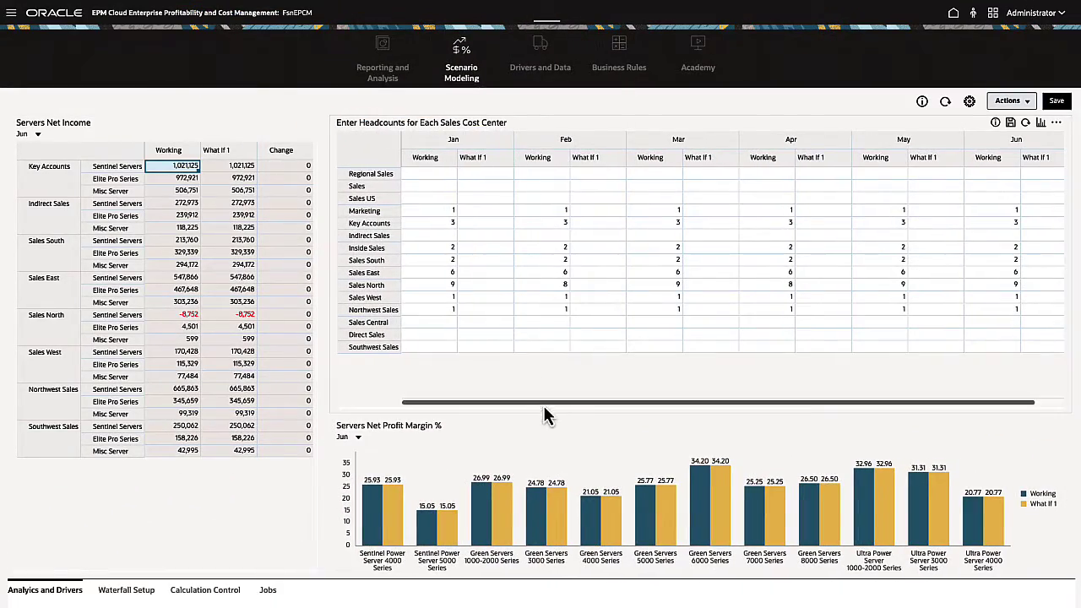
pyautogui.moveTo(544, 415); pyautogui.dragTo(549, 322)
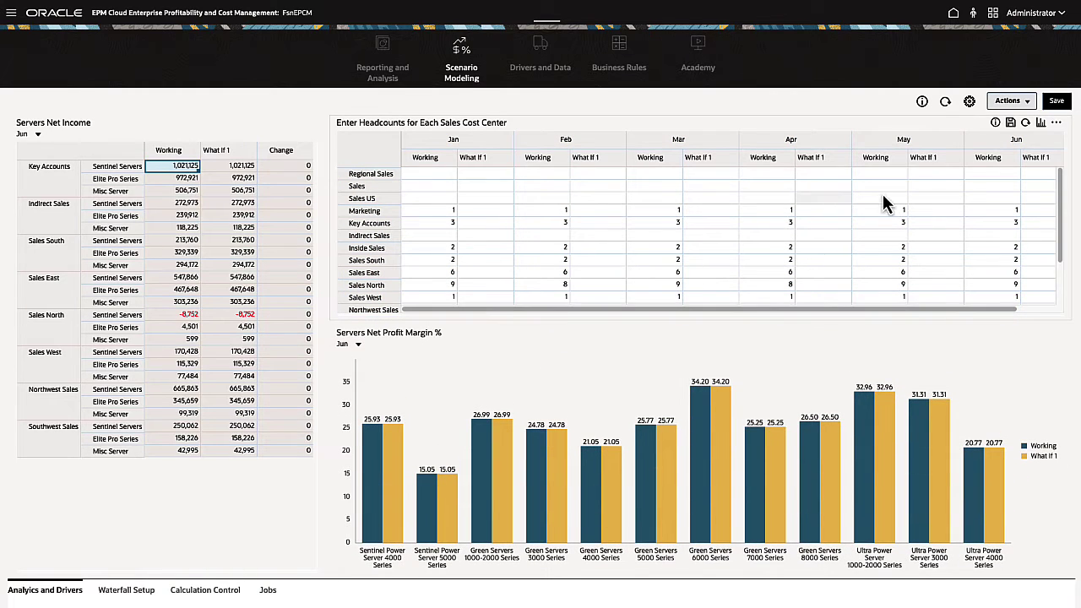
# - Open the sales headcounts form from its dashboard component, then return to the Analyics and Drivers dashboard
pyautogui.click(1055, 124)
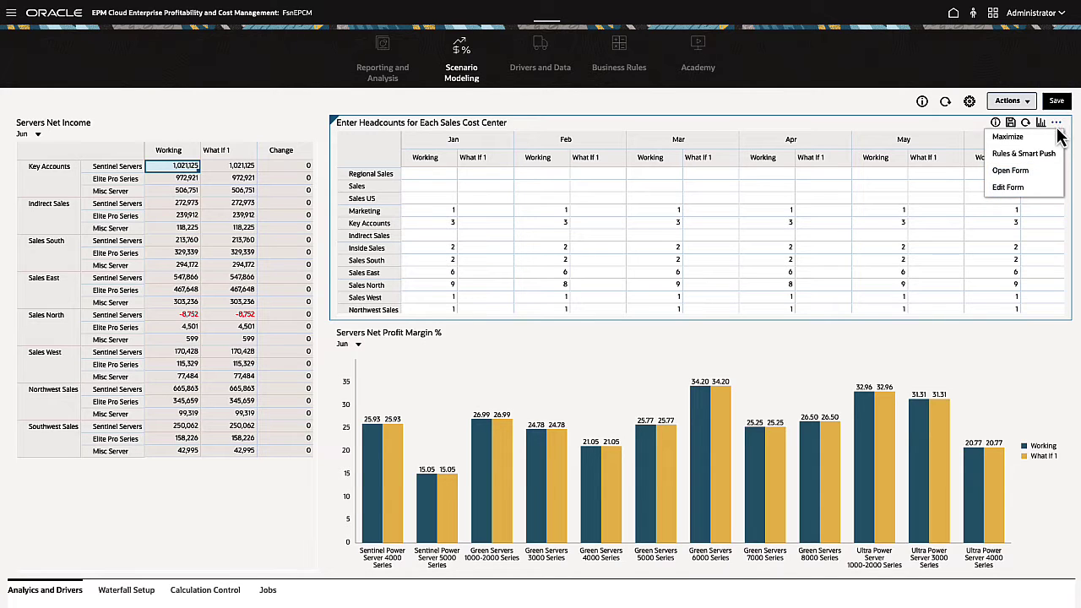
pyautogui.click(1033, 172)
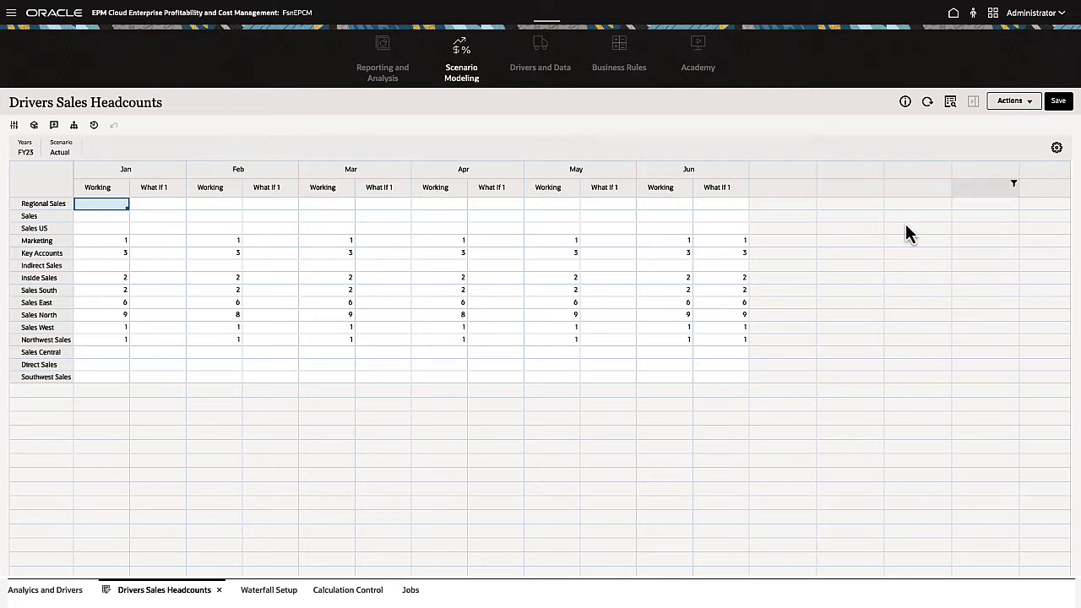
pyautogui.click(31, 594)
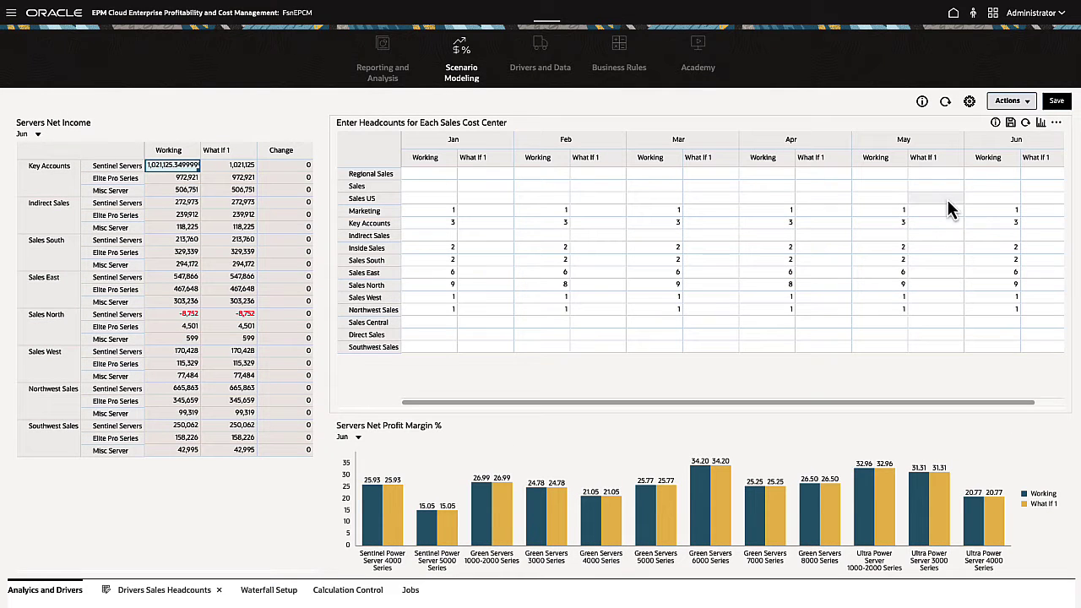
# - Open the Drivers Sales Headcounts form for editing from the dashboard and view its layout definition
pyautogui.click(1062, 123)
pyautogui.click(1010, 188)
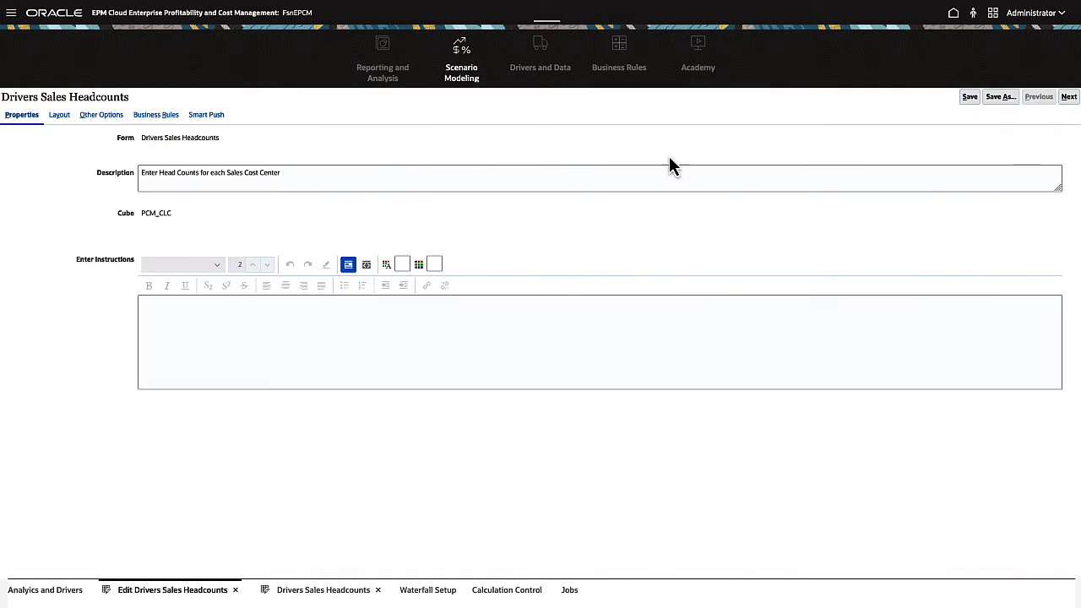
pyautogui.click(59, 116)
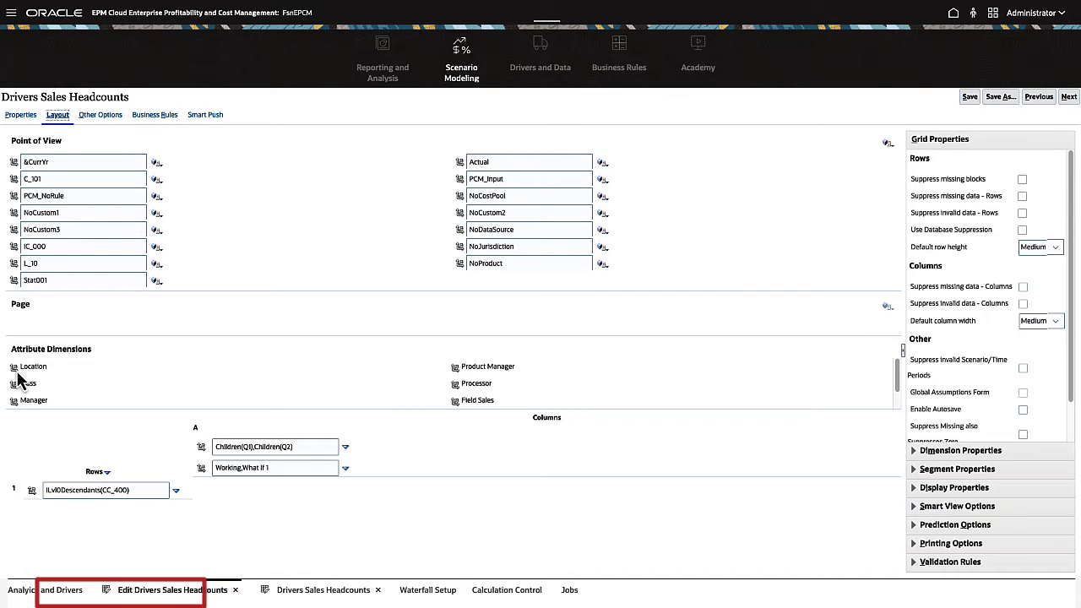
# - Return to the Analyics and Drivers dashboard and run Analyze on Cell for the Key Accounts Sentinel Servers Working value
pyautogui.click(47, 588)
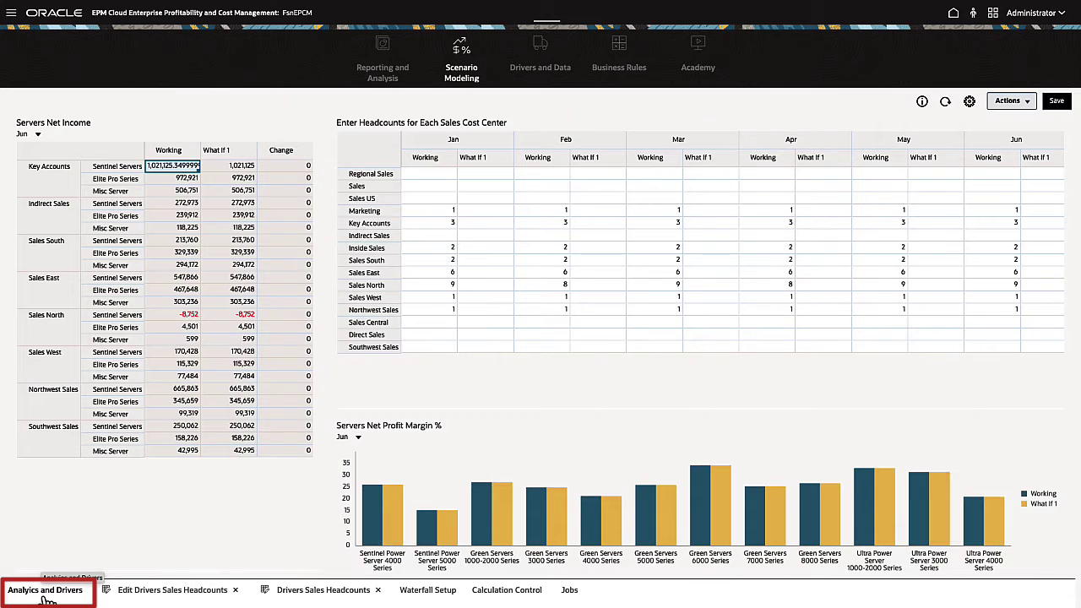
pyautogui.rightClick(165, 168)
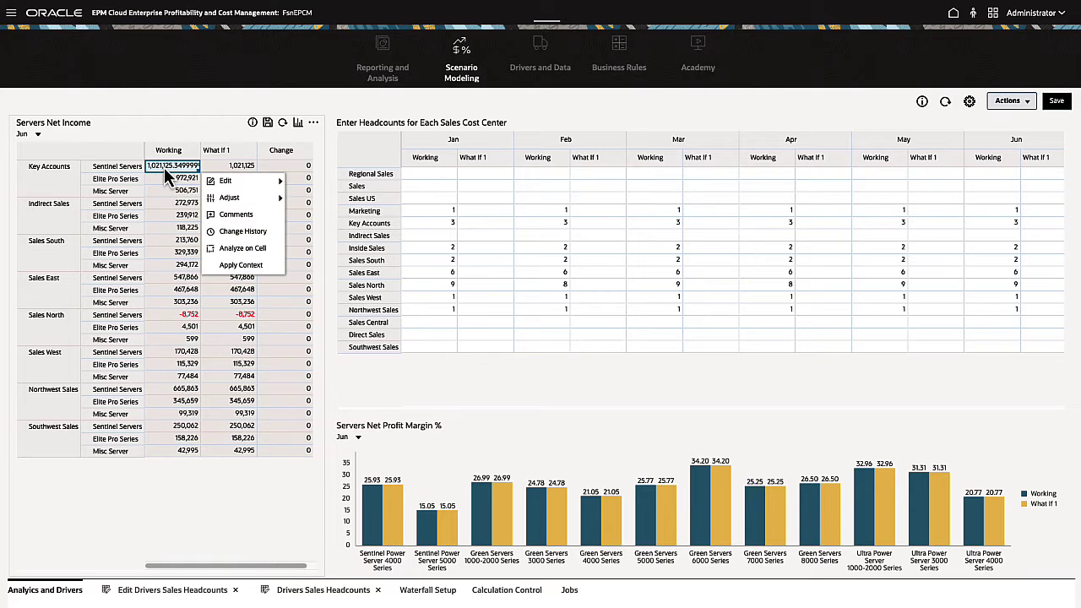
pyautogui.click(228, 249)
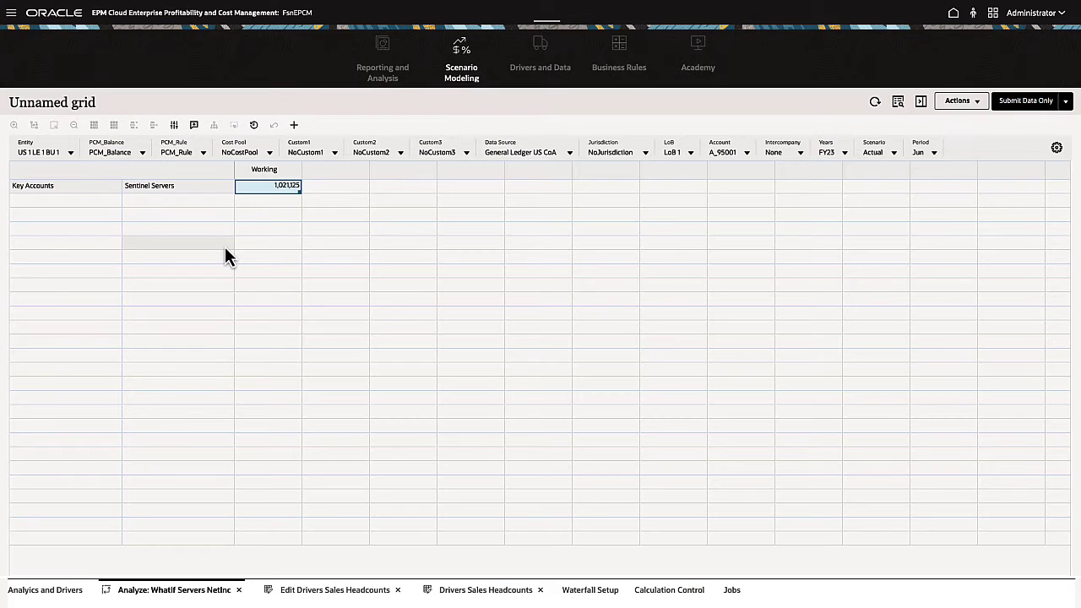
# - Pivot PCM_Balance into the rows in place of Key Accounts and zoom in on its members
pyautogui.click(157, 146)
pyautogui.moveTo(174, 148); pyautogui.dragTo(46, 189)
pyautogui.doubleClick(47, 189)
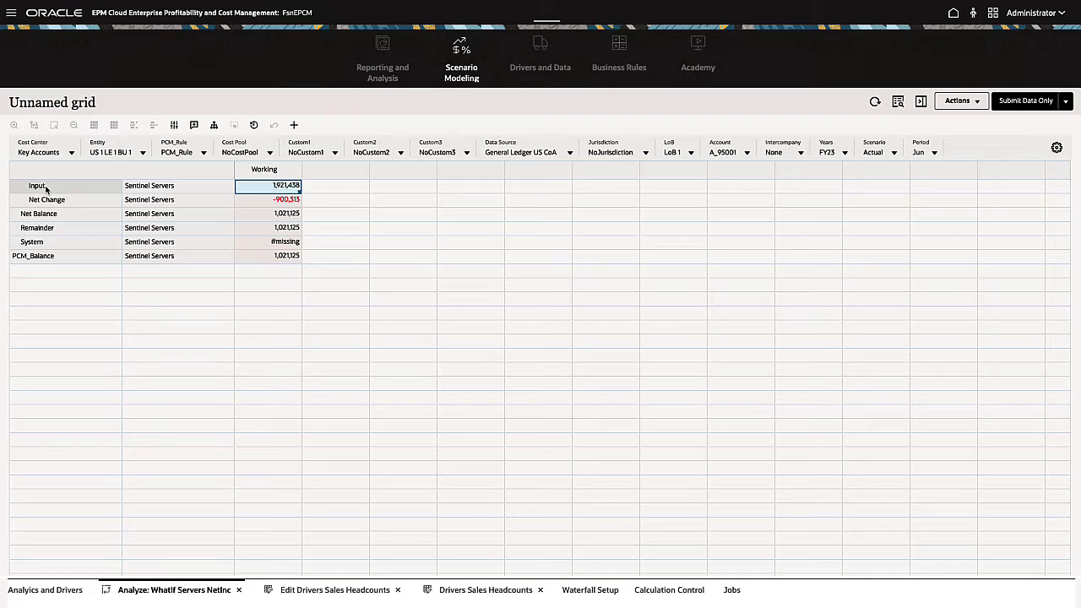
pyautogui.doubleClick(47, 205)
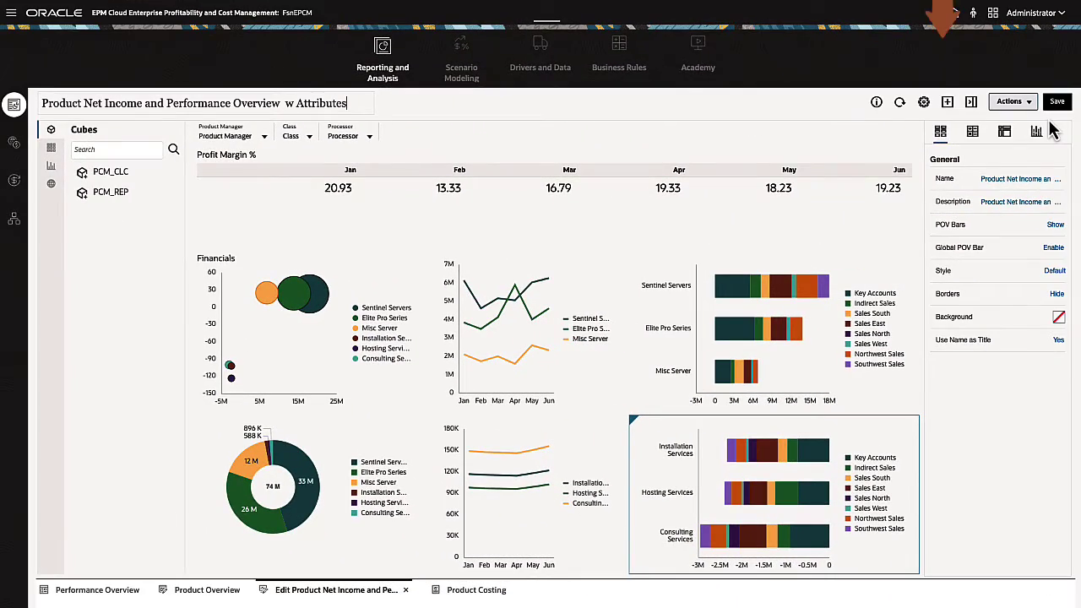
# - Try the Light style on the Product Net Income and Performance Overview w Attributes dashboard
pyautogui.click(1054, 270)
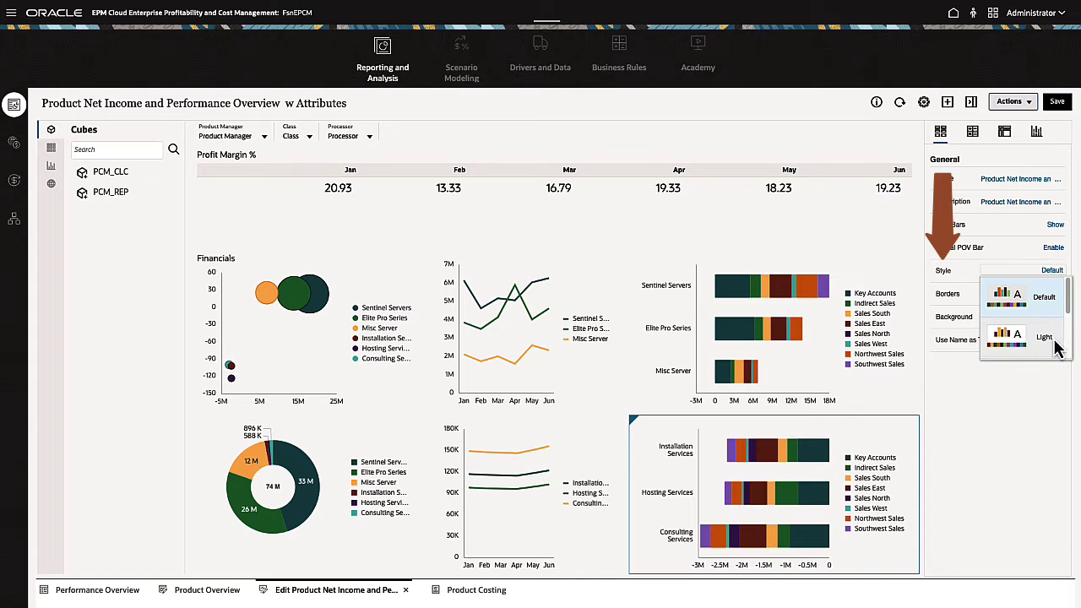
pyautogui.click(1054, 342)
# - Set the Product Net Income and Performance Overview w Attributes dashboard's style to Dark
pyautogui.click(1055, 272)
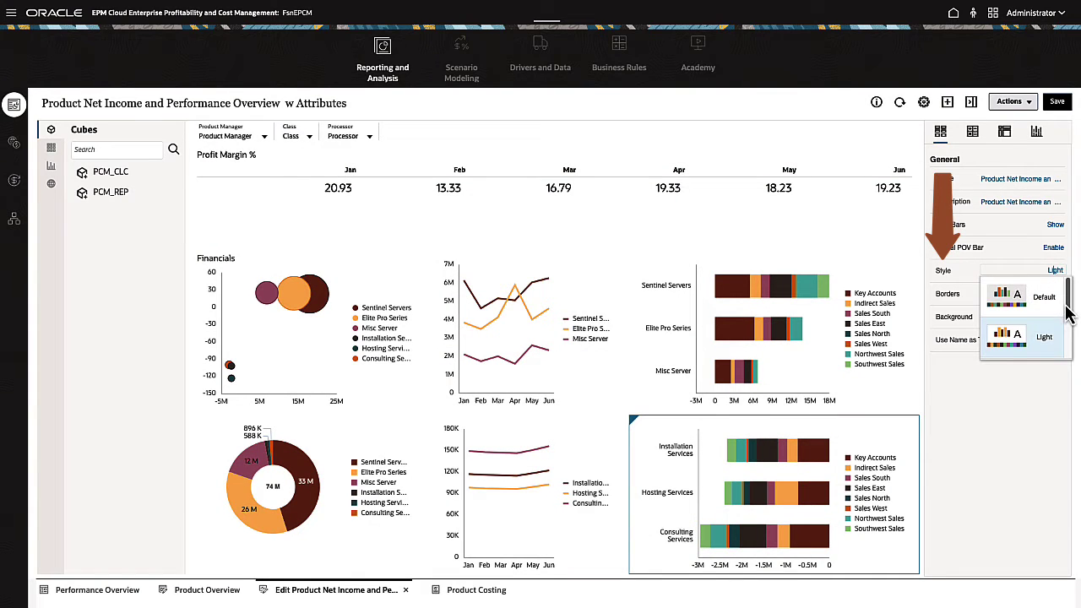
pyautogui.moveTo(1067, 314); pyautogui.dragTo(1067, 363)
pyautogui.click(1064, 362)
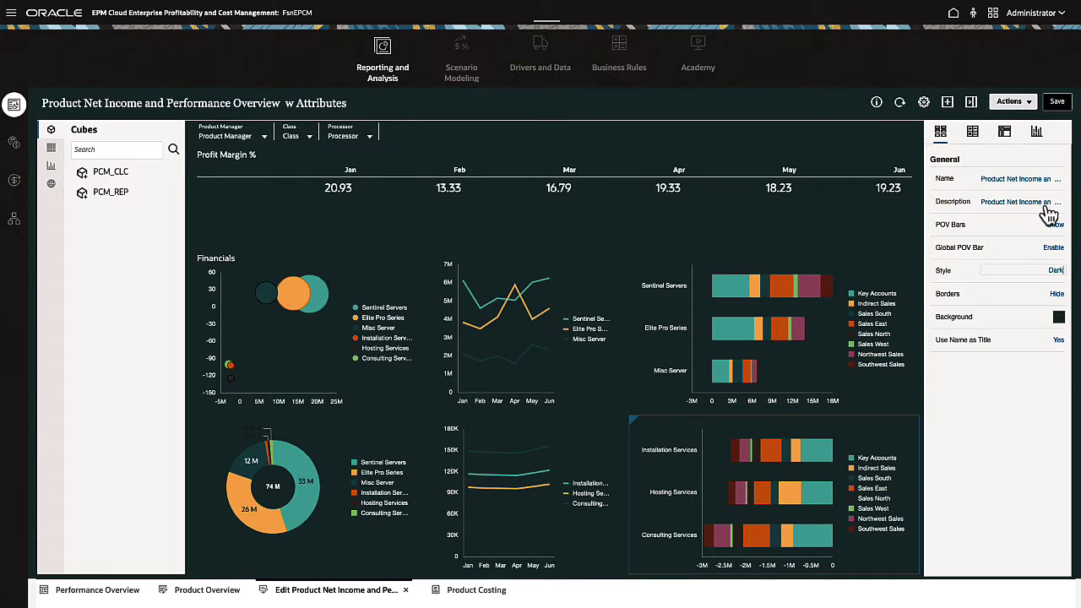
# - Save the Product Net Income and Performance Overview w Attributes dashboard and switch to Product Overview
pyautogui.click(1058, 103)
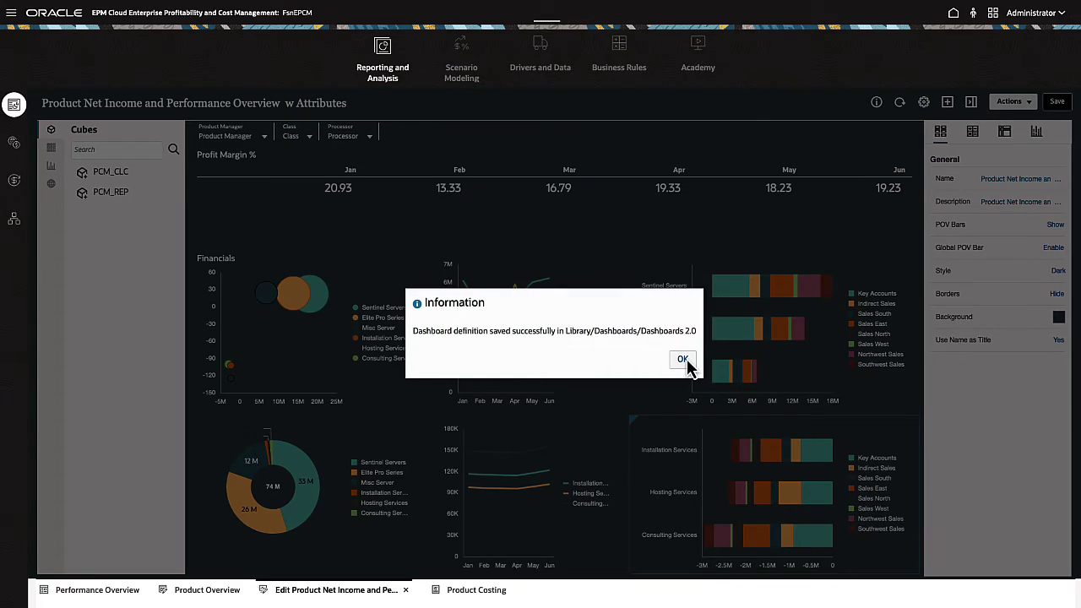
pyautogui.click(684, 360)
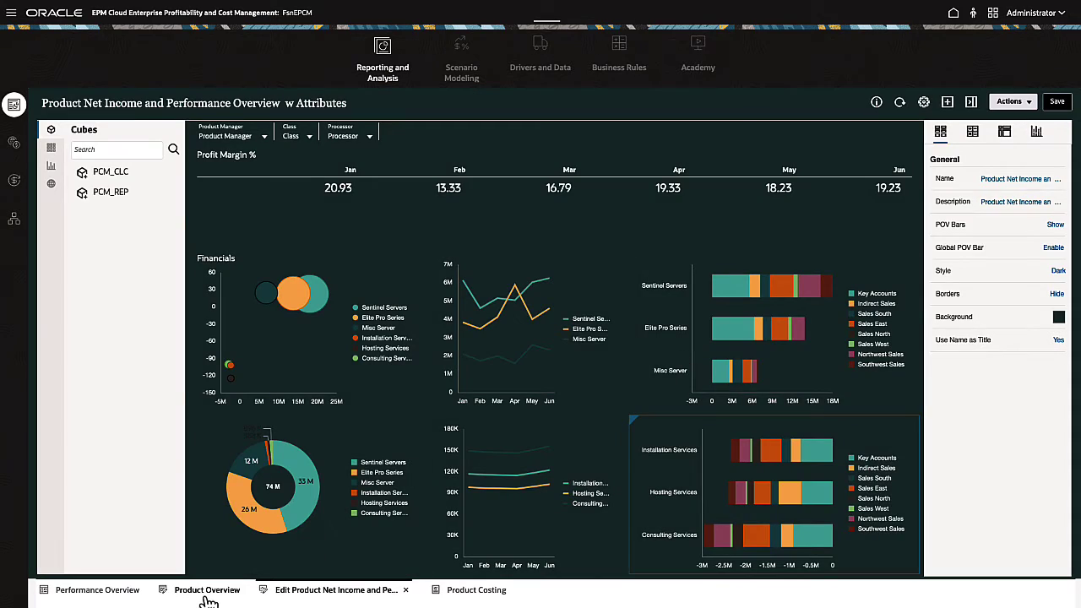
pyautogui.click(207, 591)
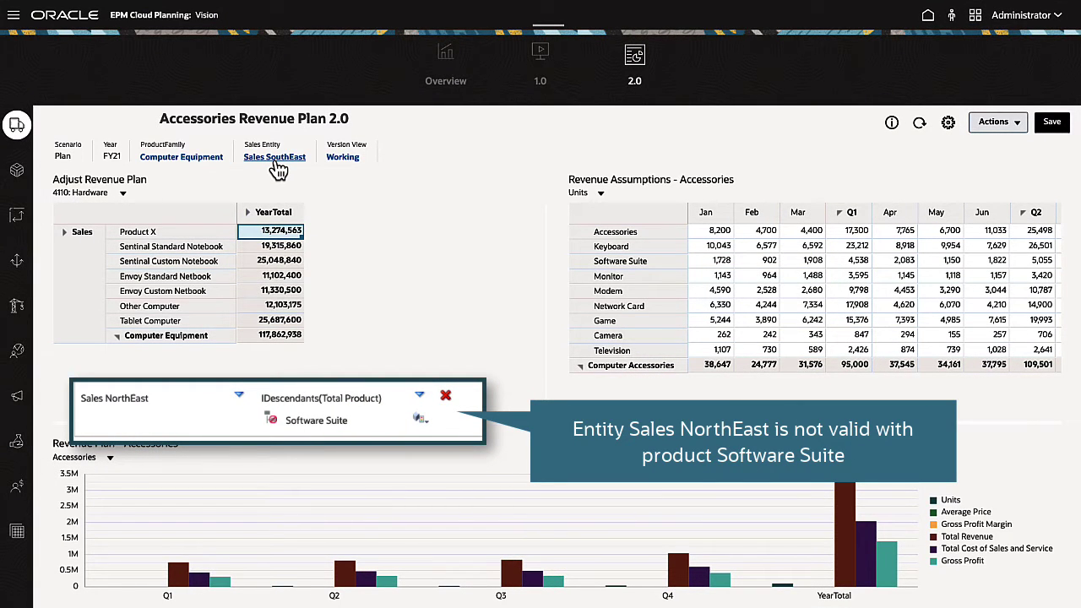
# - Set the Sales Entity of Accessories Revenue Plan 2.0 to Sales NorthEast, and open the dashboard for editing without data
pyautogui.click(274, 157)
pyautogui.click(377, 207)
pyautogui.write('north')
pyautogui.press('Return')
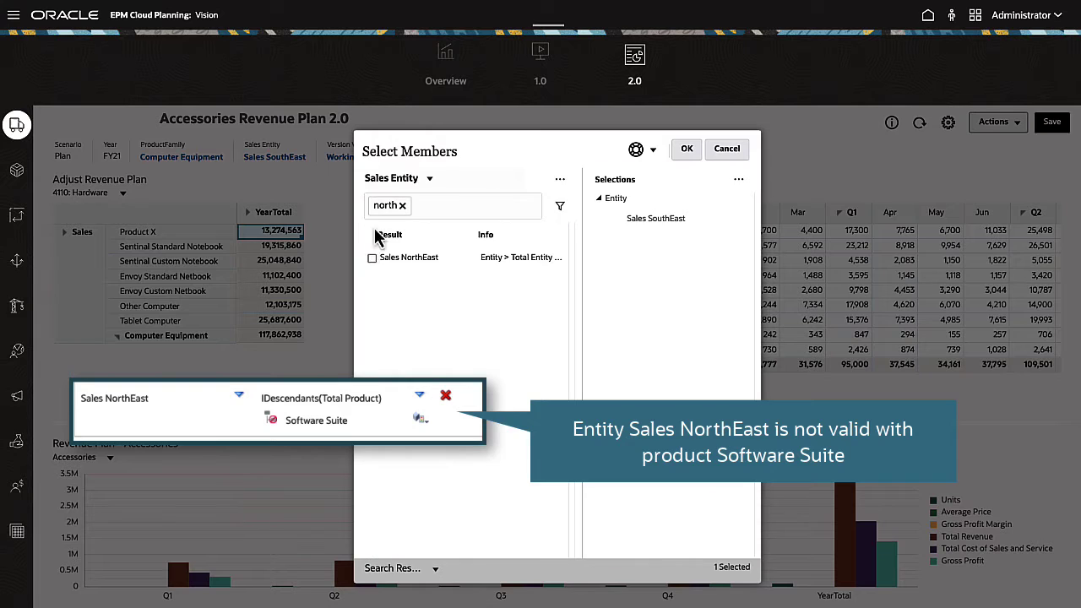
pyautogui.click(372, 258)
pyautogui.click(686, 149)
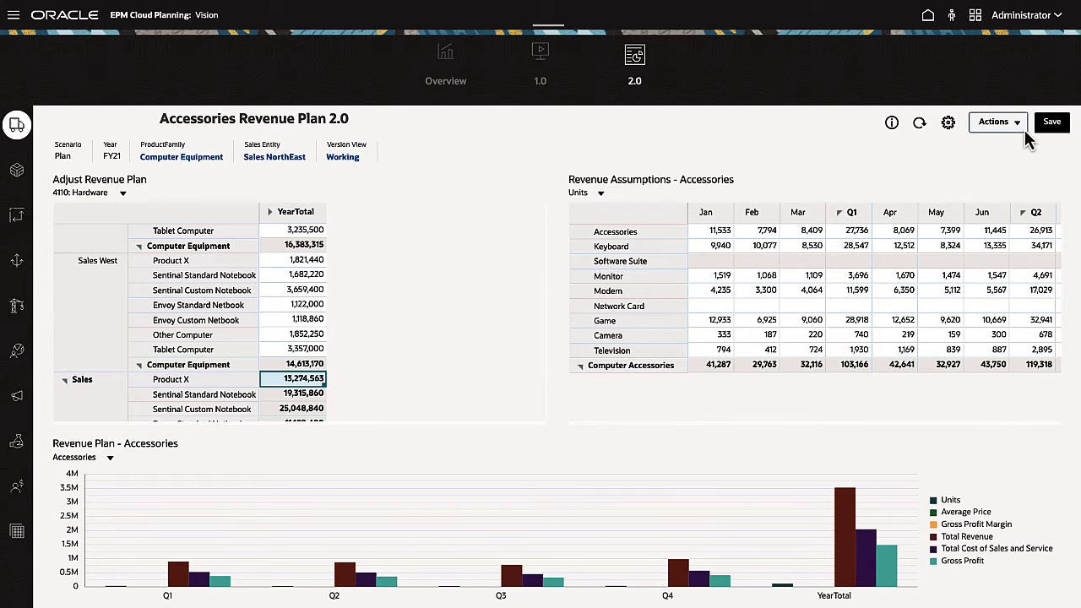
pyautogui.click(1022, 128)
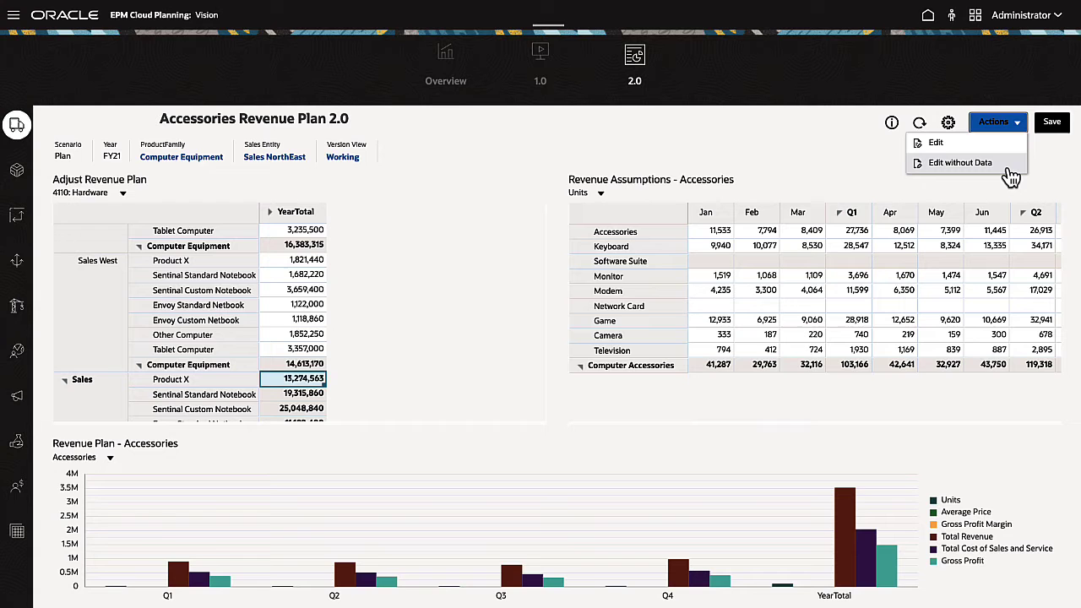
pyautogui.click(960, 162)
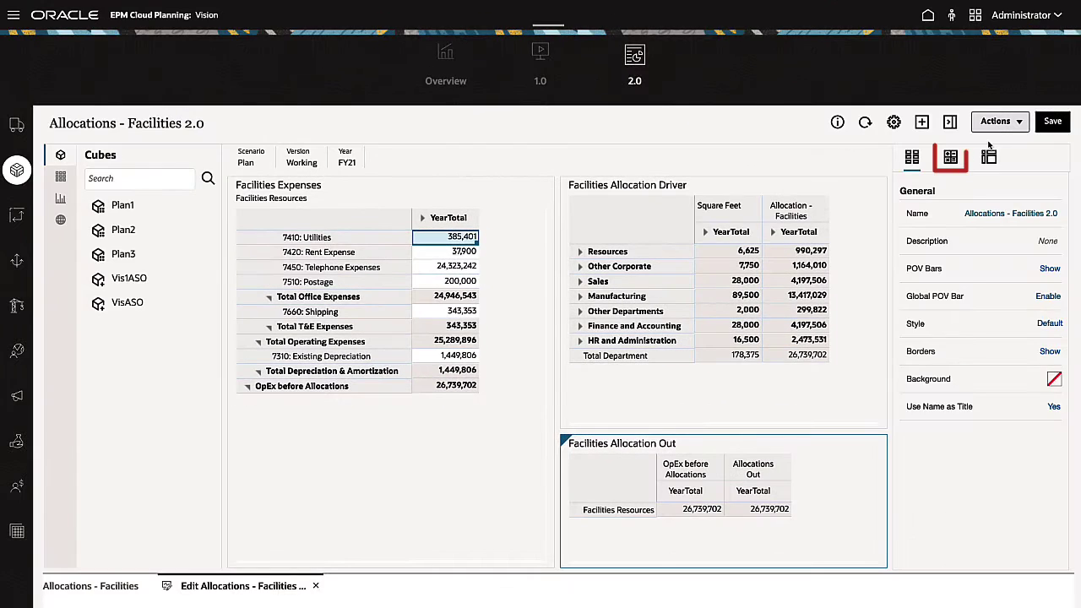
# - Open the business rule associations of the Allocations - Facilities 2.0 dashboard for editing
pyautogui.click(950, 158)
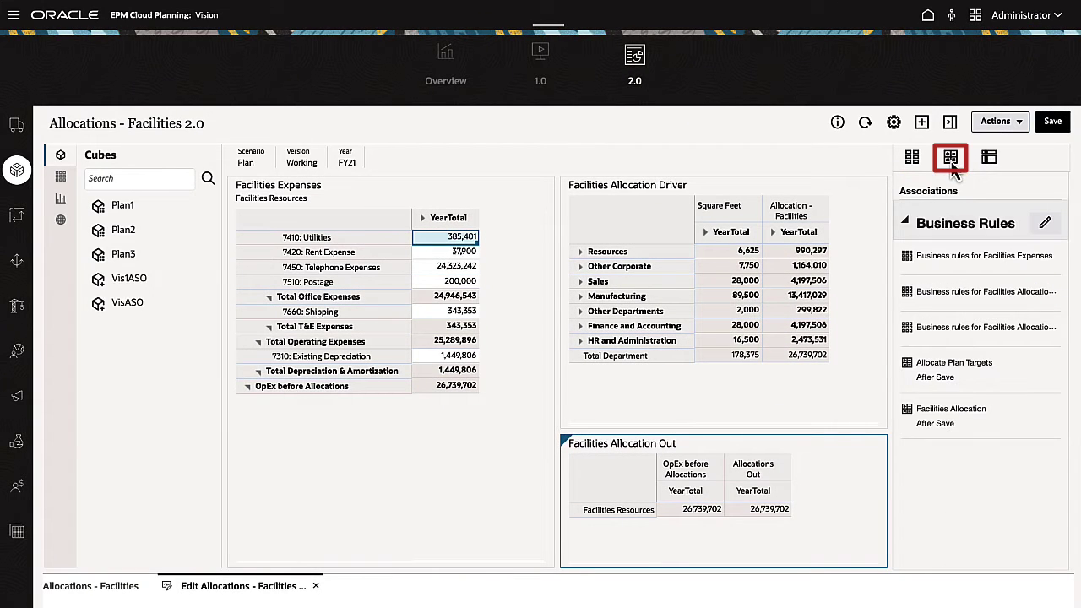
pyautogui.click(1044, 222)
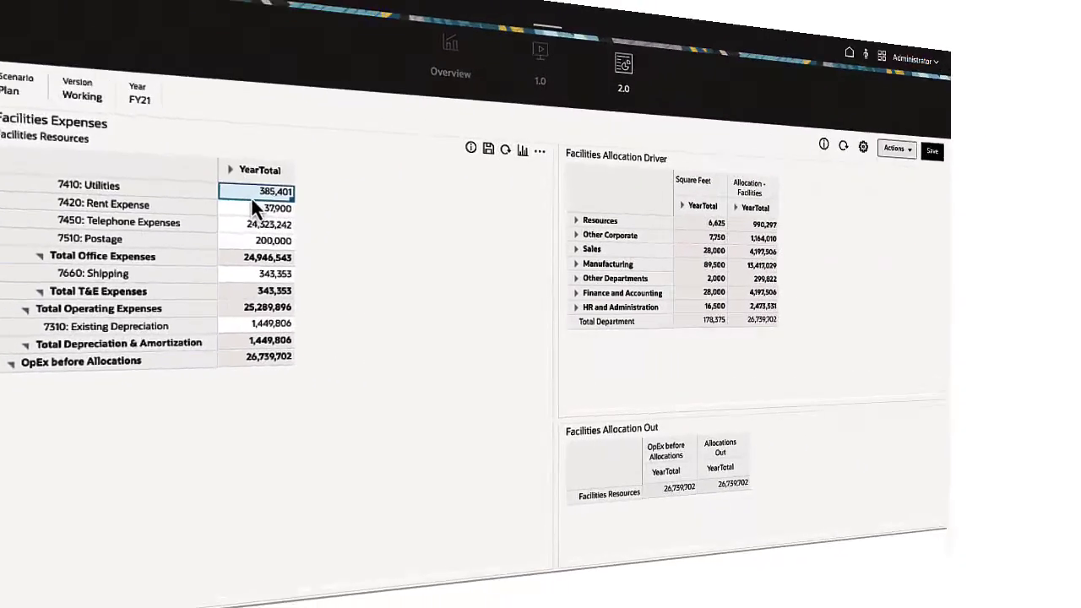
# - Enter 400,000 for 7410: Utilities, and set West Region Resources' square feet to 1,250 under the expanded Resources
pyautogui.press('Tab')
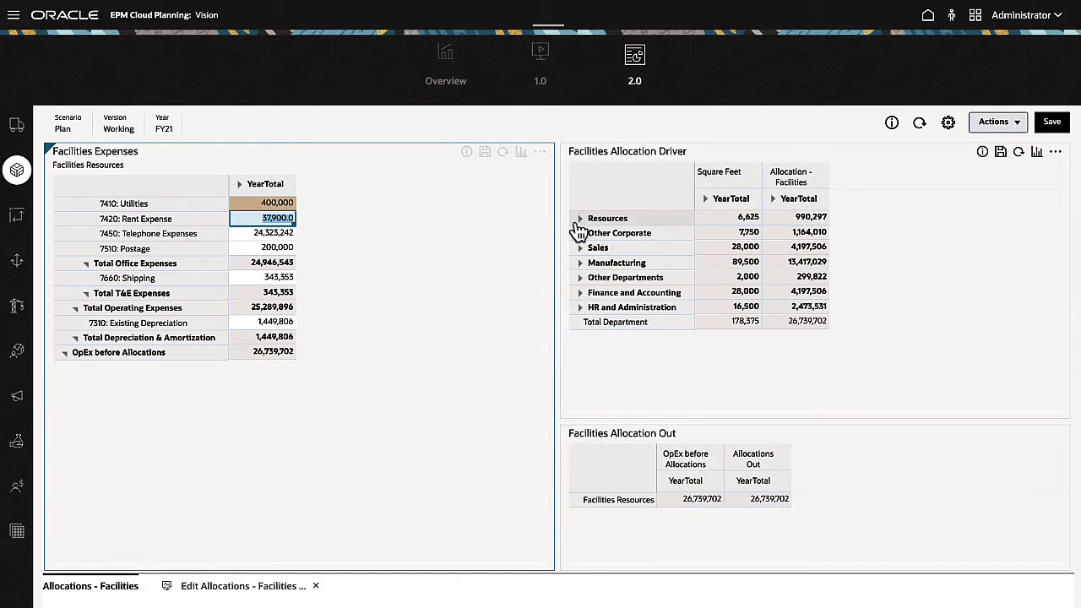
pyautogui.click(580, 218)
pyautogui.click(725, 223)
pyautogui.write('1250')
pyautogui.click(724, 237)
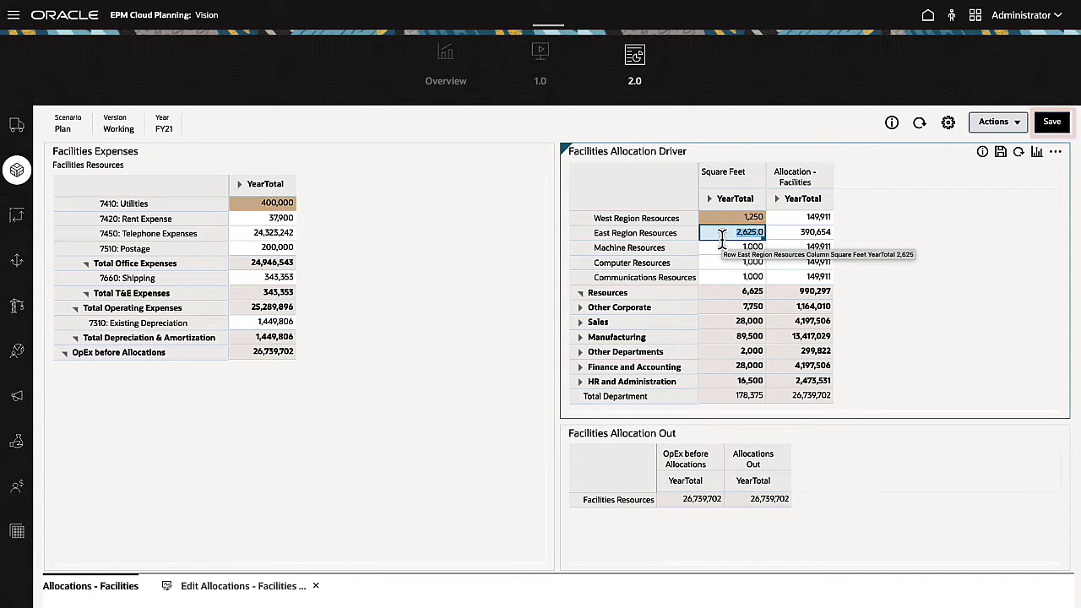
# - Save the dashboard and complete the Allocate Plan Targets runtime prompt with the version Baseline
pyautogui.click(1053, 125)
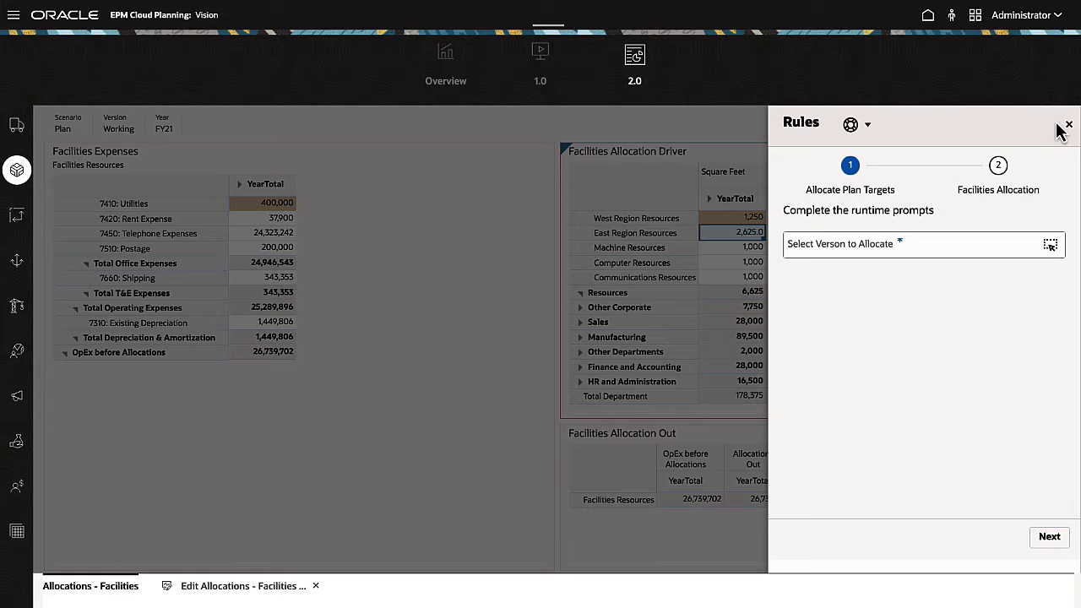
pyautogui.click(869, 245)
pyautogui.write('Base')
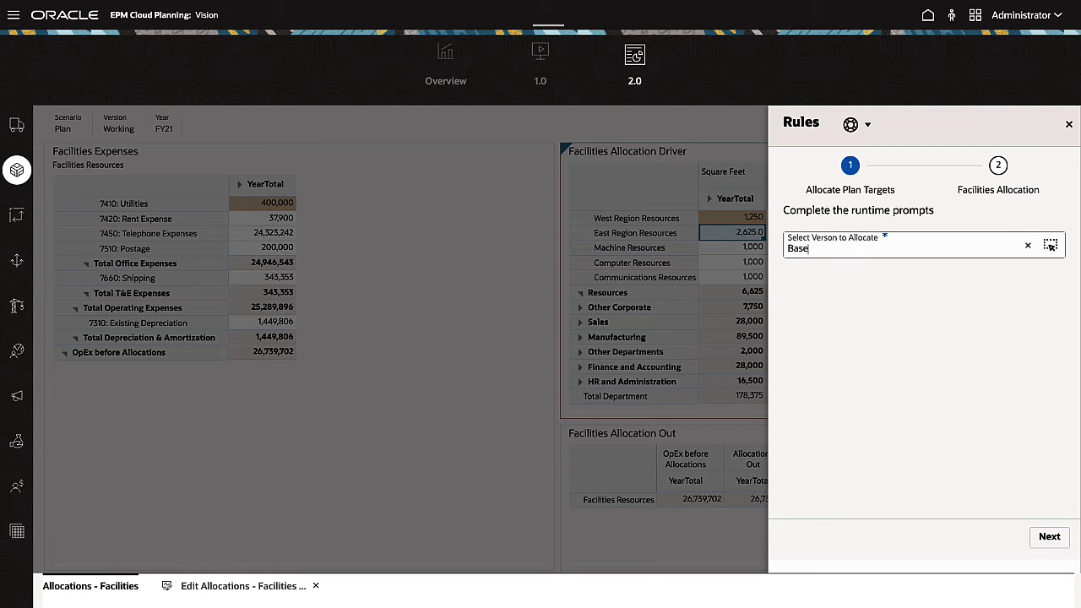
pyautogui.write('line')
pyautogui.click(1038, 544)
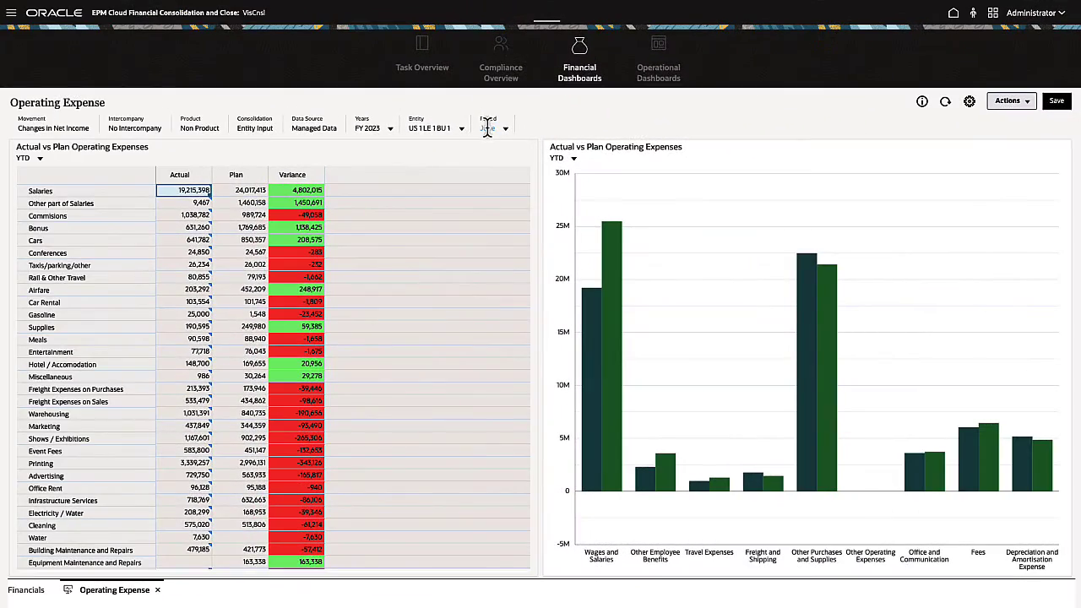
# - Set the Operating Expense dashboard's Entity to France by searching for "fran"
pyautogui.click(460, 135)
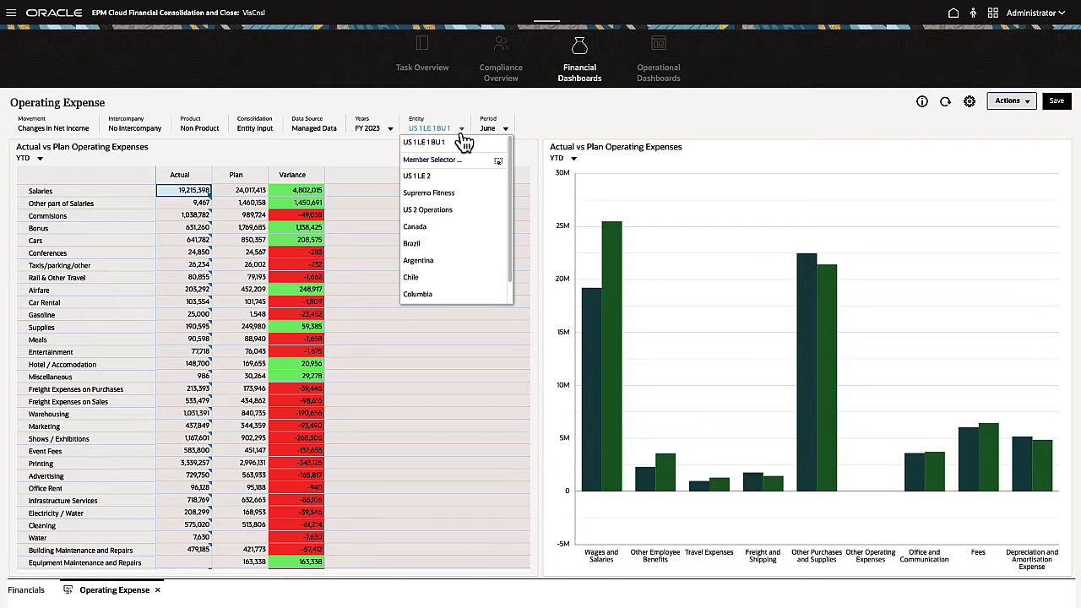
pyautogui.click(431, 127)
pyautogui.write('fran')
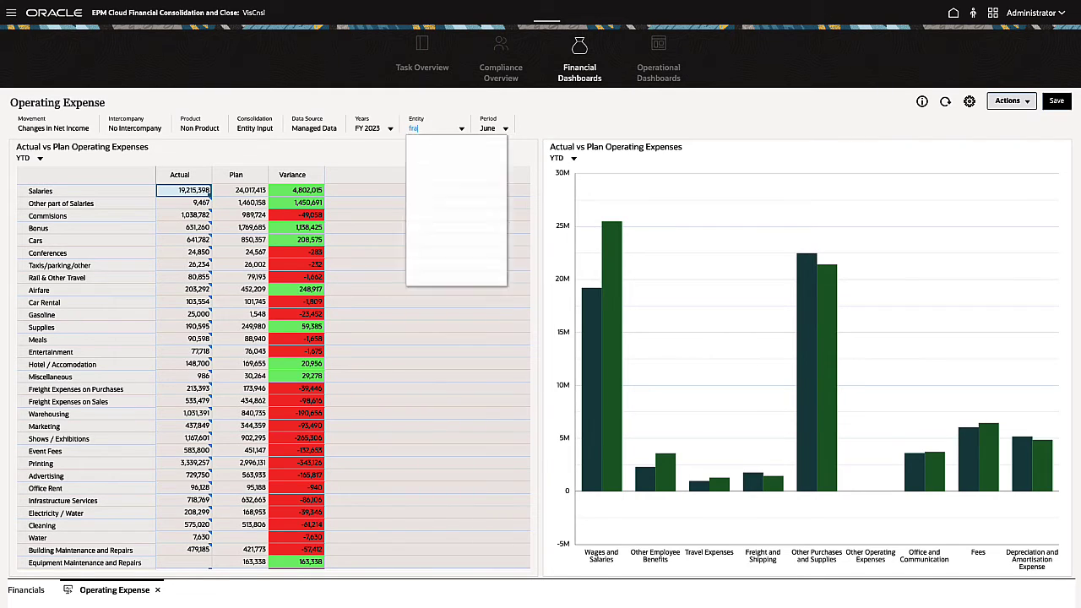
pyautogui.click(435, 143)
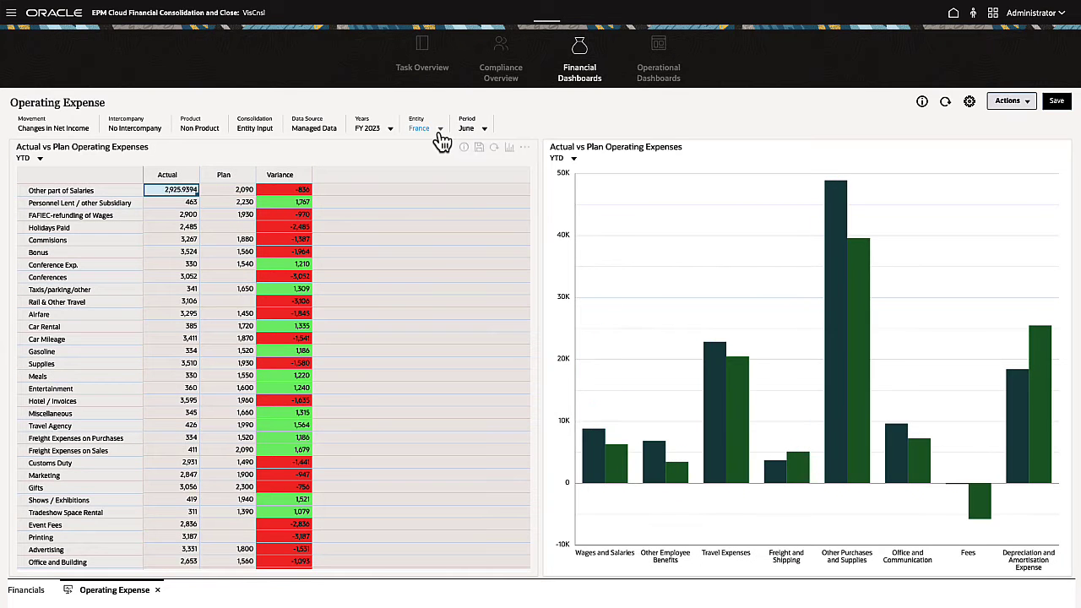
# - Show member counts in the Entity member selector, locate Spain in the company hierarchy and apply it as the entity
pyautogui.click(439, 129)
pyautogui.click(445, 161)
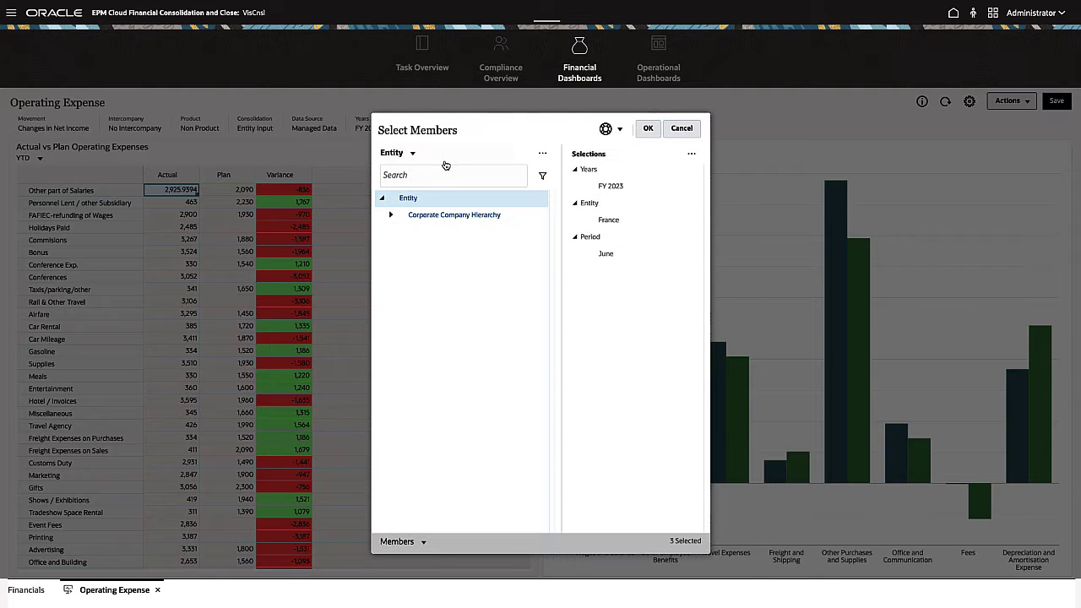
pyautogui.click(542, 153)
pyautogui.click(591, 155)
pyautogui.click(432, 175)
pyautogui.write('spain')
pyautogui.press('Return')
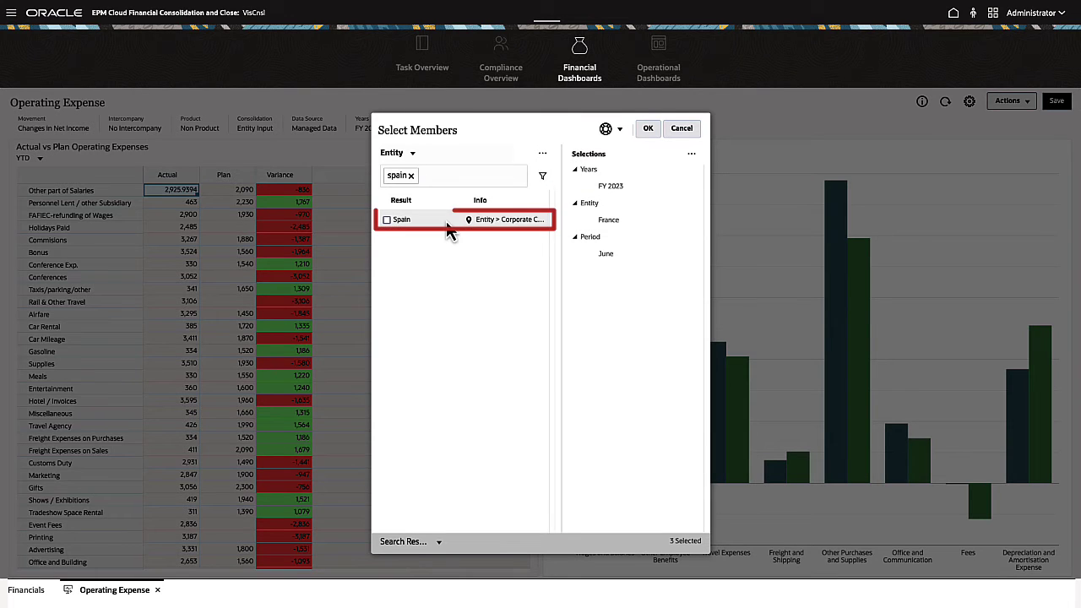
pyautogui.click(471, 226)
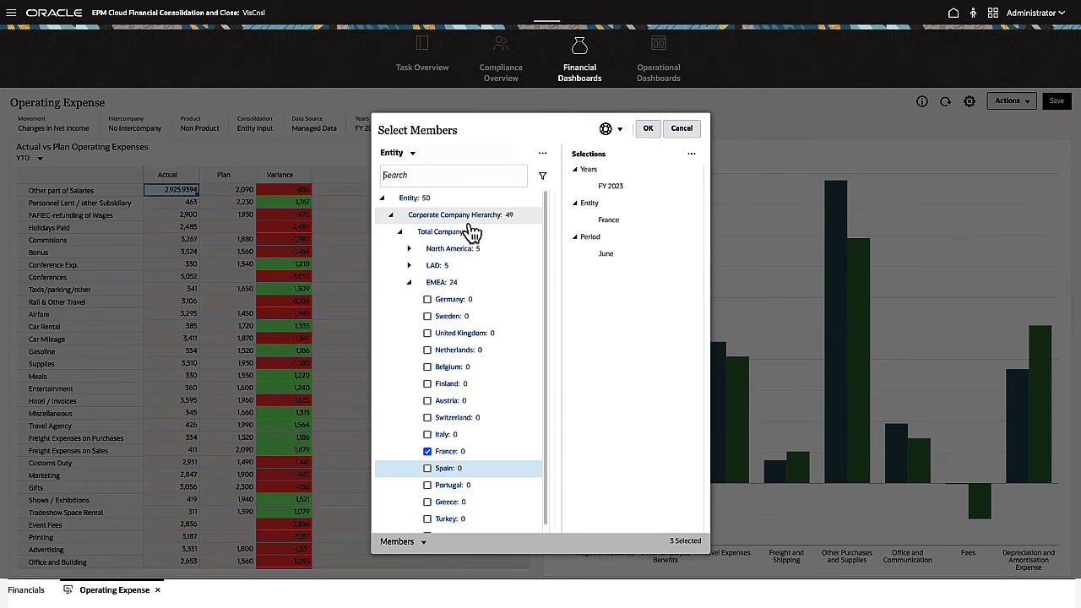
pyautogui.click(427, 468)
pyautogui.click(647, 128)
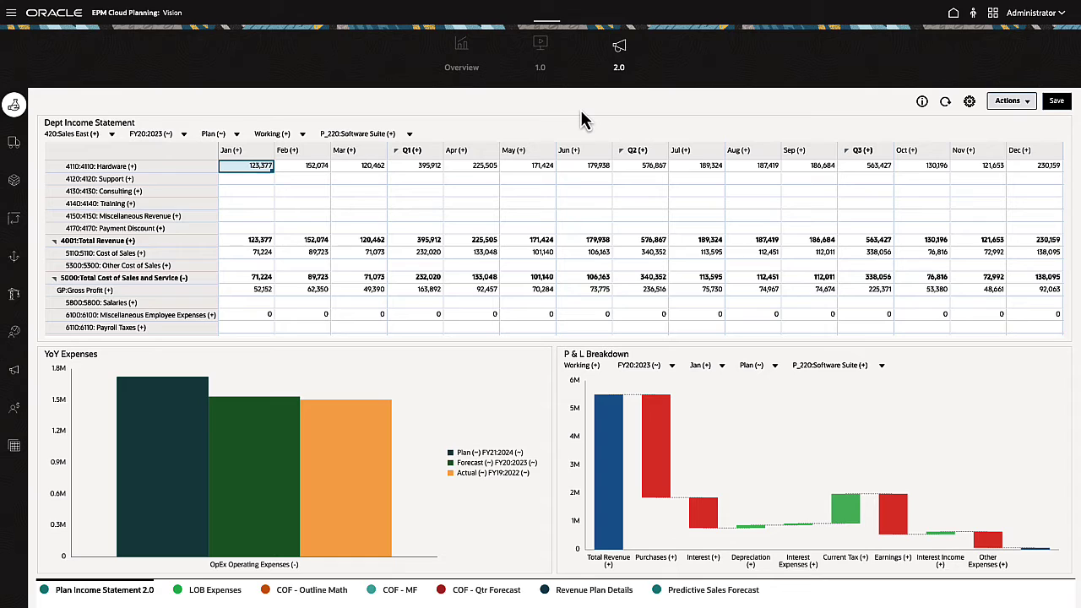
# - Check the Q2 Hardware formula in the Dept Income Statement, and enter 20,000 for December 4130: Consulting
pyautogui.moveTo(595, 244)
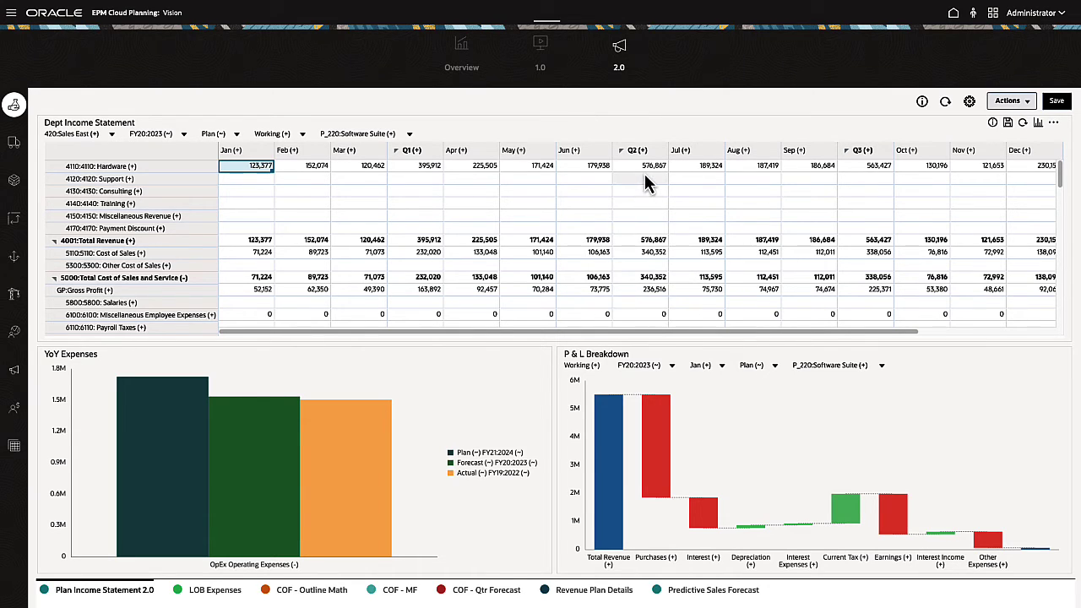
pyautogui.moveTo(648, 175)
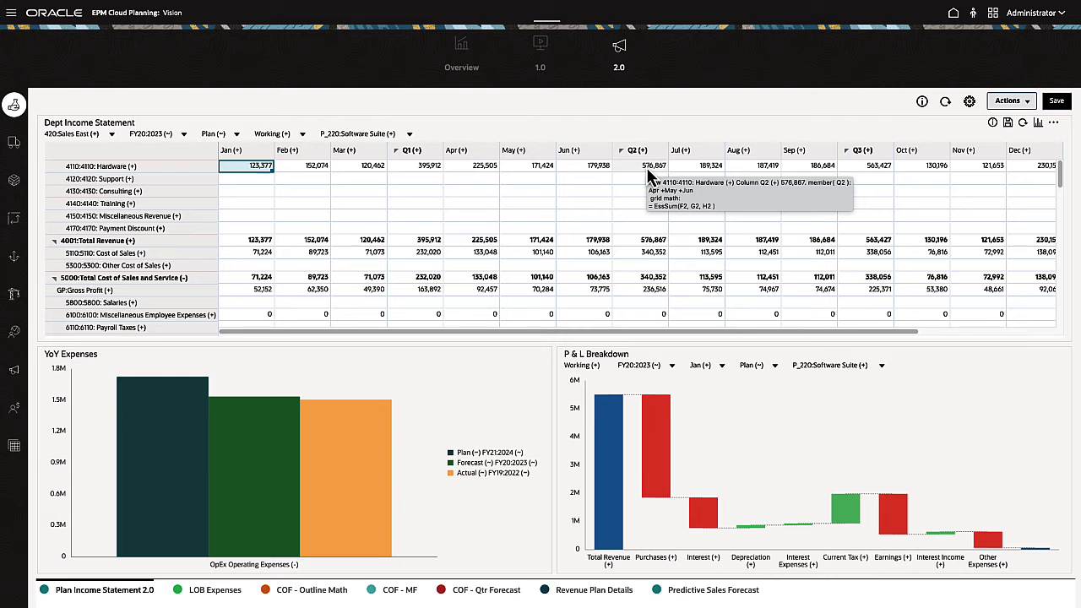
pyautogui.moveTo(722, 332); pyautogui.dragTo(943, 344)
pyautogui.click(912, 186)
pyautogui.write('20000')
pyautogui.press('Return')
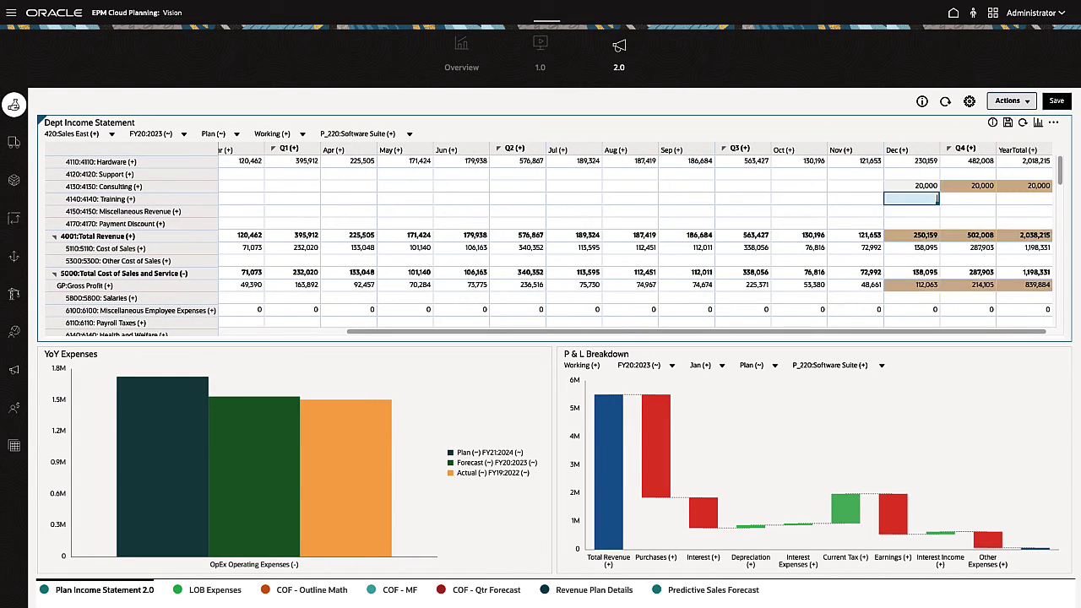
# - Enter 500k as the YearTotal of 4120: Support in the Dept Income Statement
pyautogui.click(1016, 174)
pyautogui.write('500k')
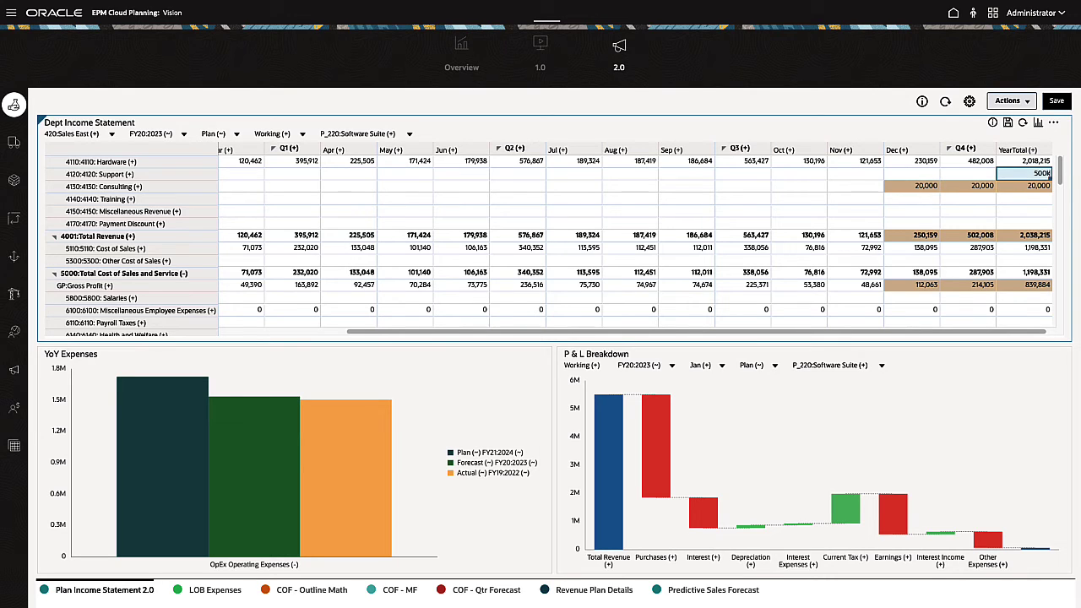
pyautogui.press('Return')
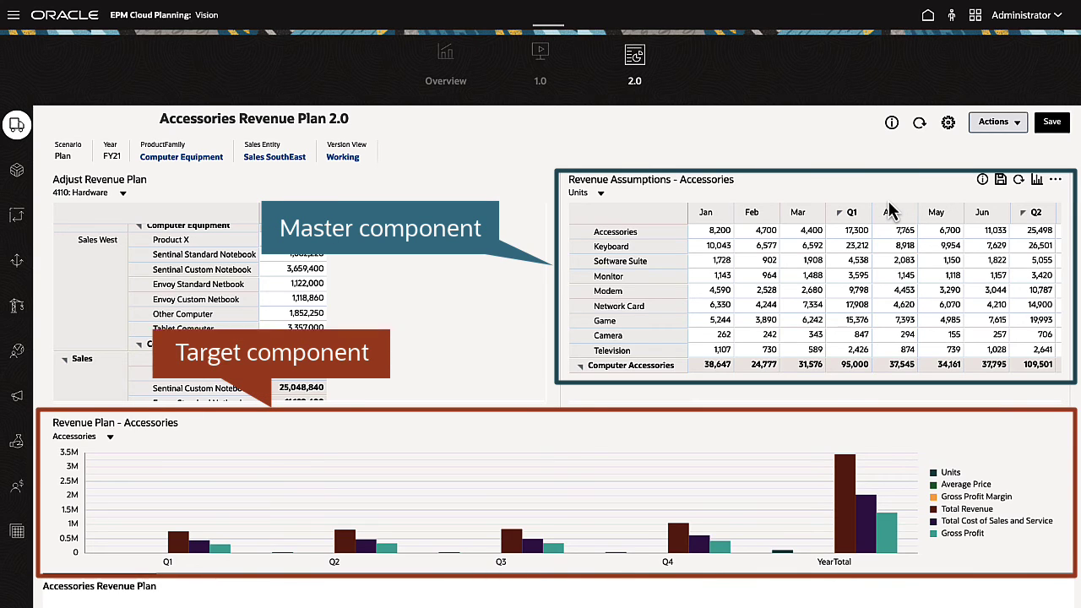
# - Apply the Keyboard row of Revenue Assumptions - Accessories as context to the Revenue Plan - Accessories chart
pyautogui.click(623, 246)
pyautogui.rightClick(625, 251)
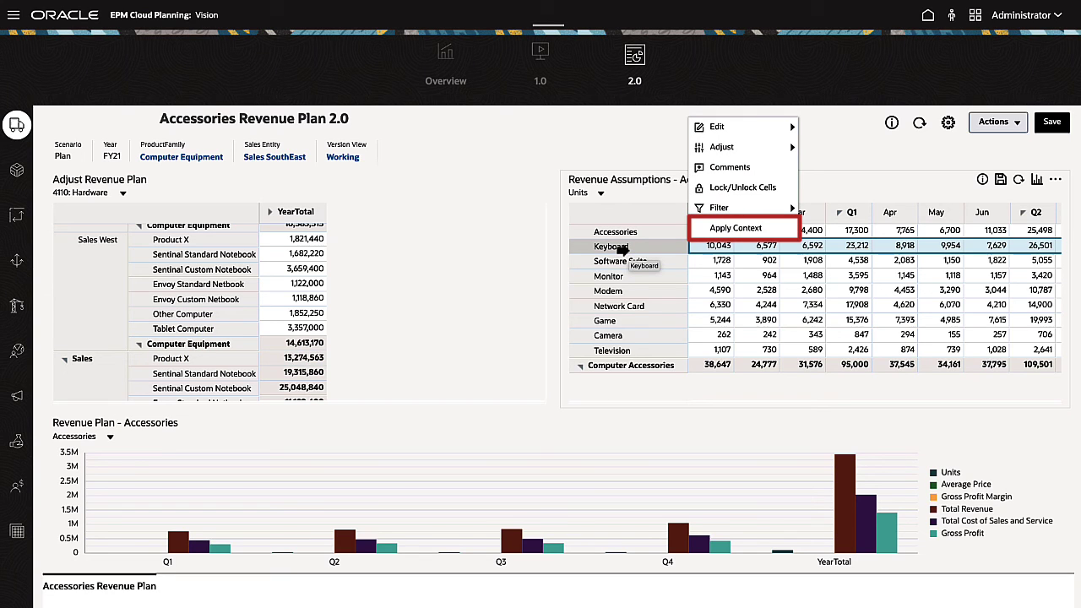
pyautogui.click(720, 229)
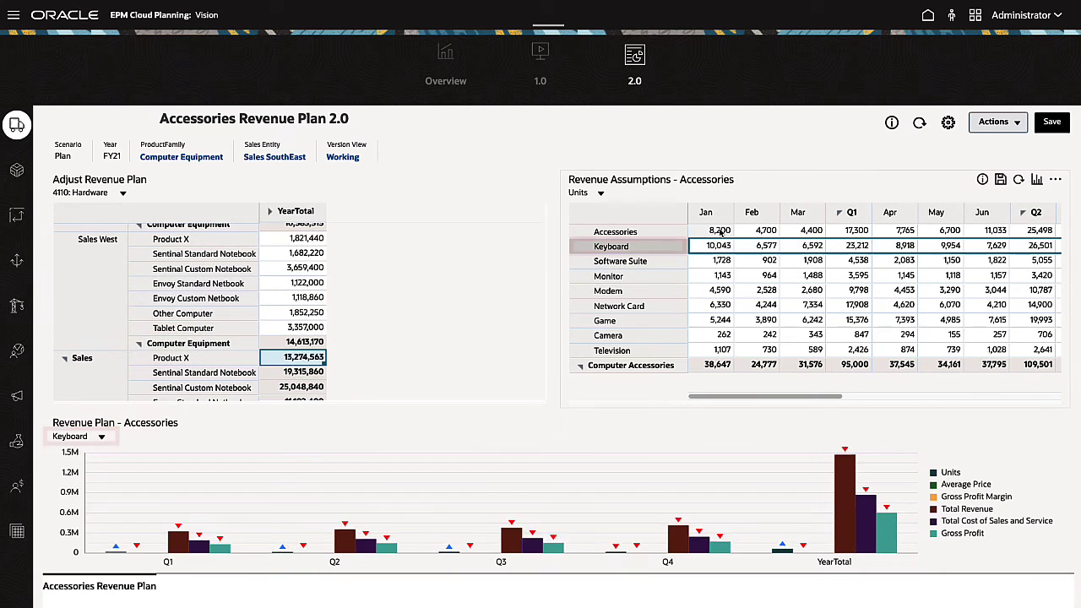